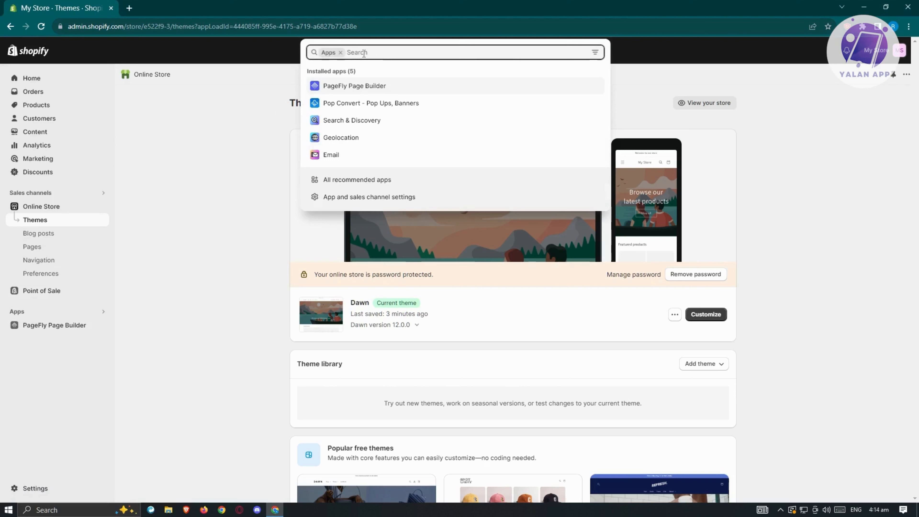
- Search the Shopify App Store for 'reviews' apps from the admin Apps search
text(reviews)
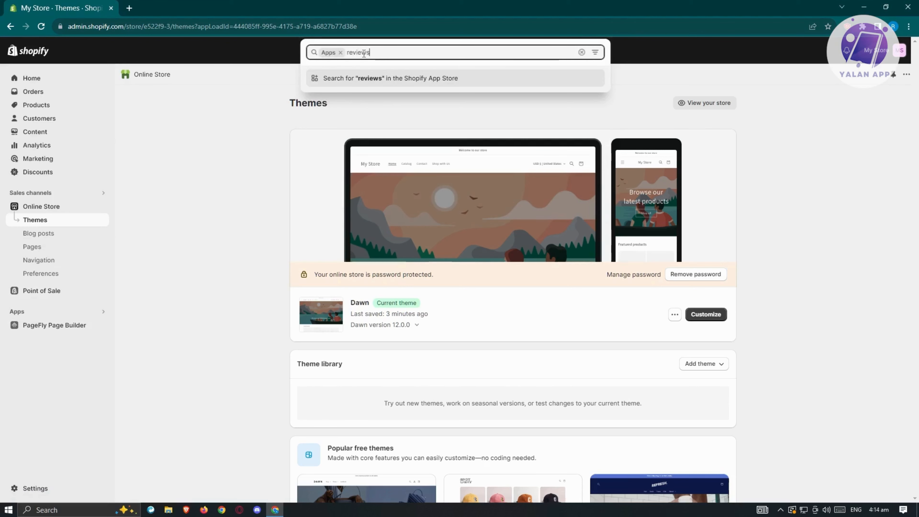
key(Return)
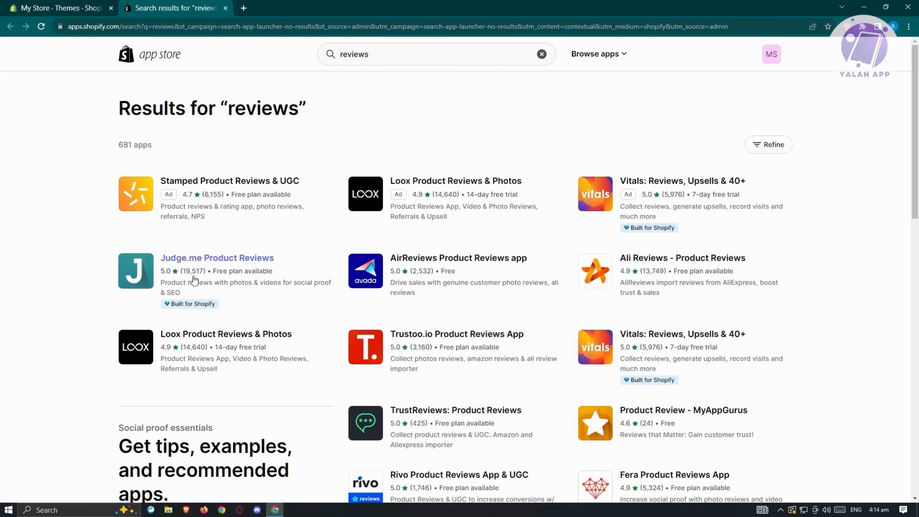
- Open the Judge.me Product Reviews listing and start its installation
click(265, 272)
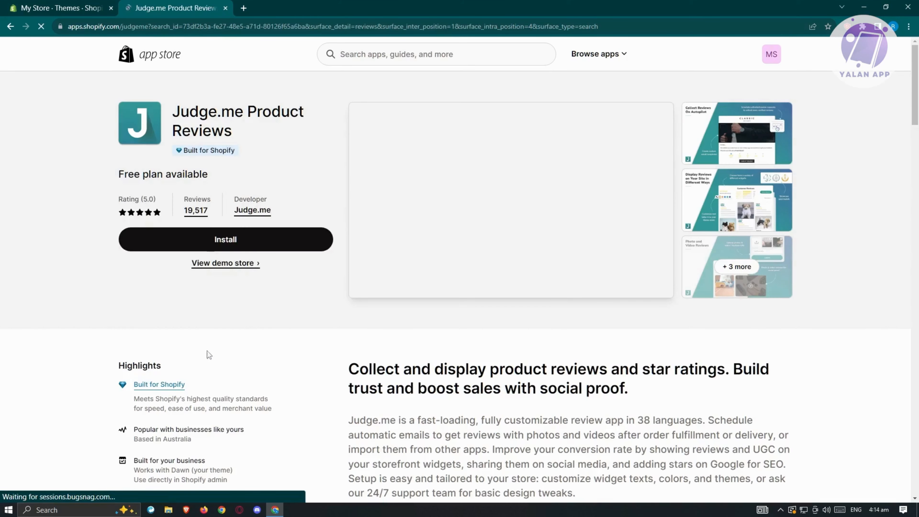
click(226, 240)
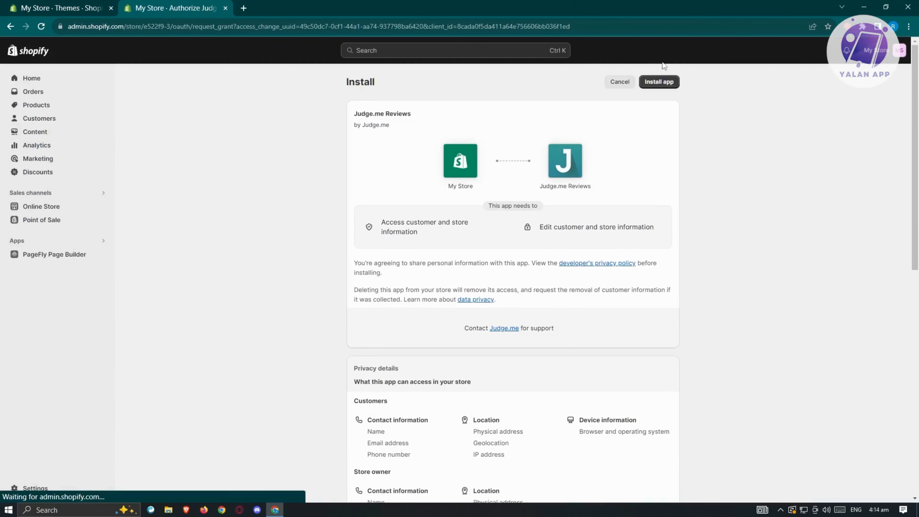
- Grant Judge.me Reviews access to customer and store data and install it
click(668, 82)
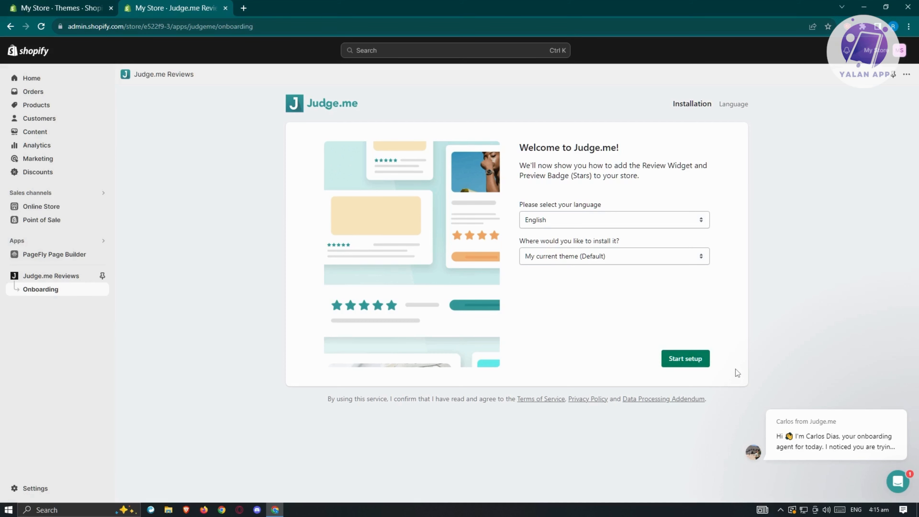
- Start Judge.me setup and enable its app embed in the Dawn theme
click(687, 360)
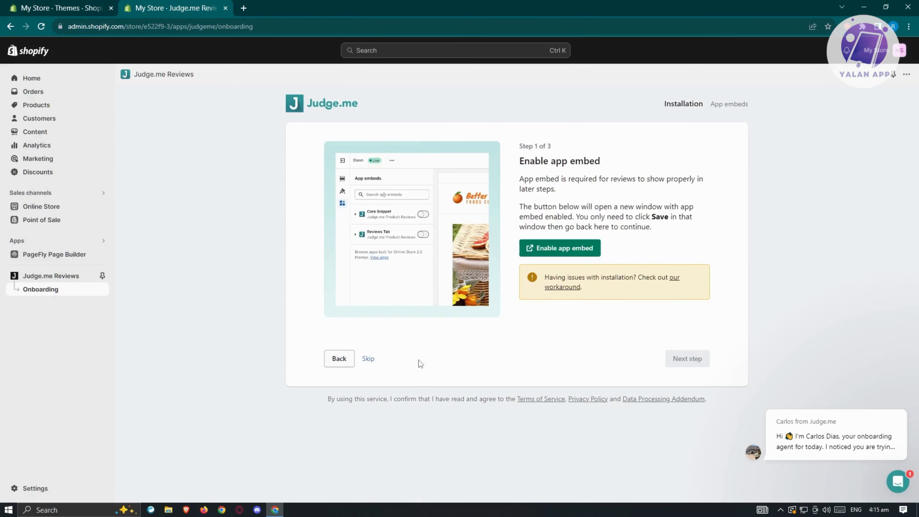
click(559, 248)
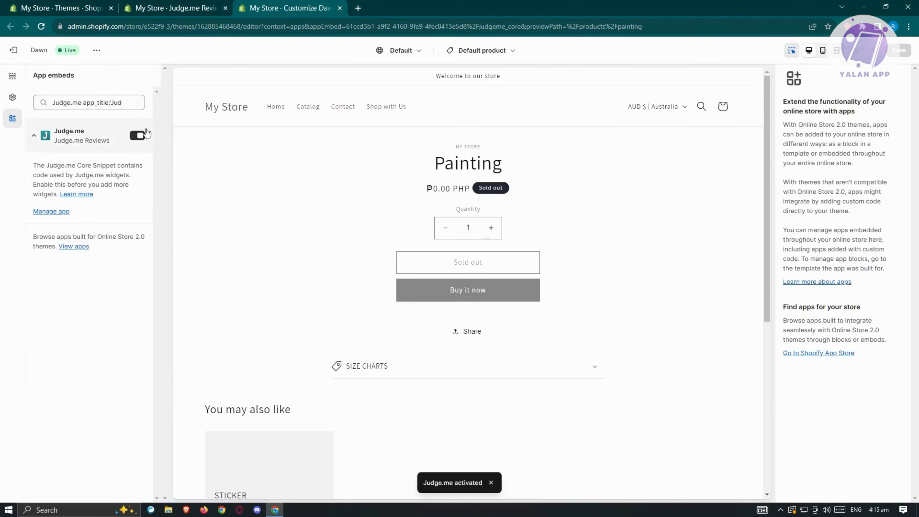
- Return to Judge.me onboarding and advance to Step 2, Install the Review Widget
click(176, 8)
click(689, 359)
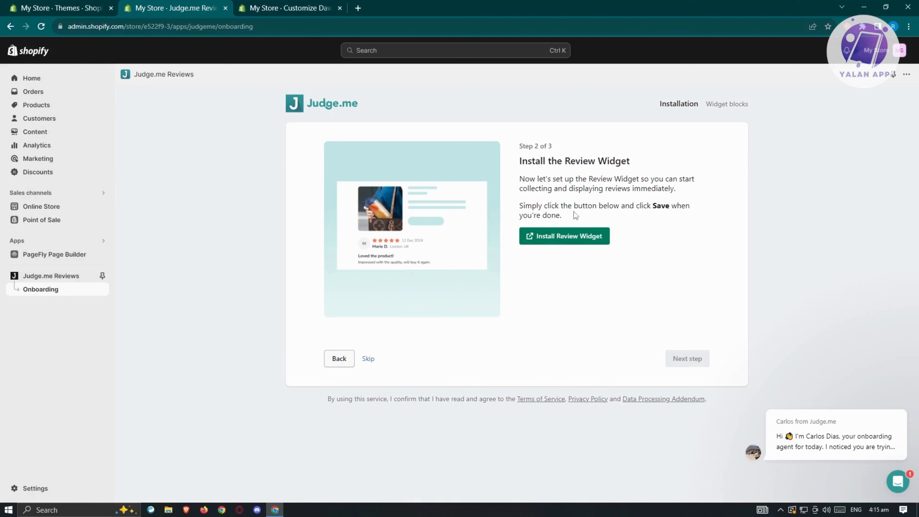
- Add the Judge.me Review Widget app block to the Dawn product information section
click(298, 5)
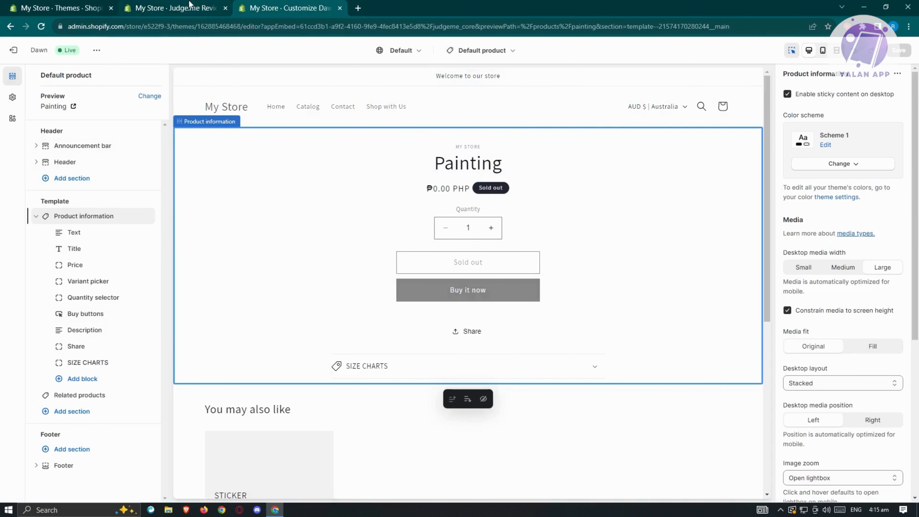
click(62, 379)
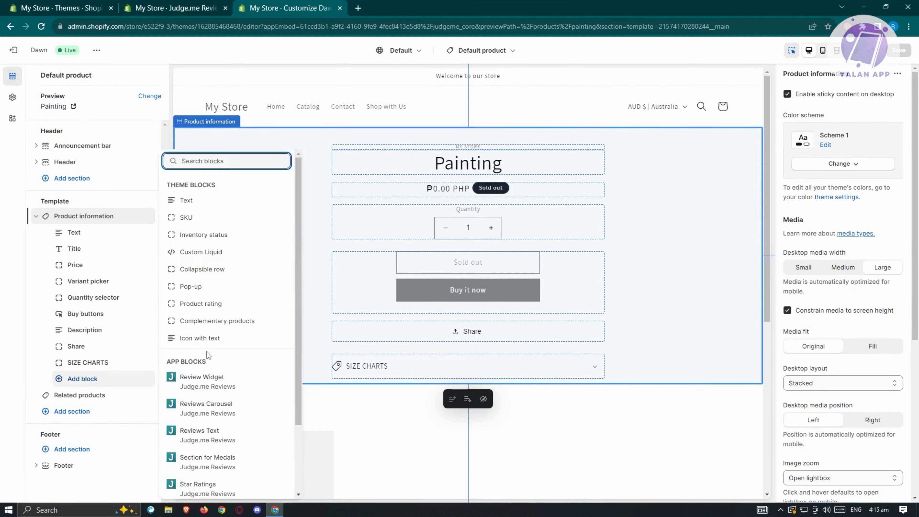
scroll(249, 254, down, 2)
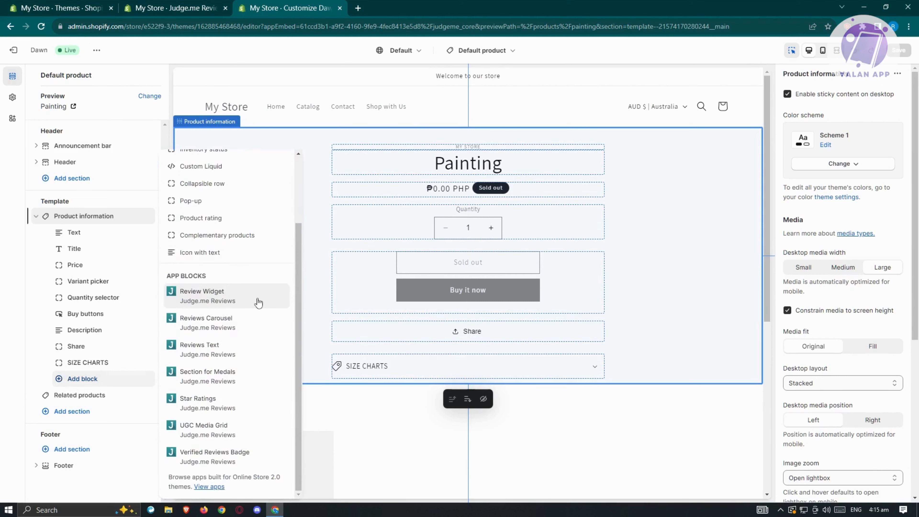
click(176, 297)
scroll(645, 259, up, 5)
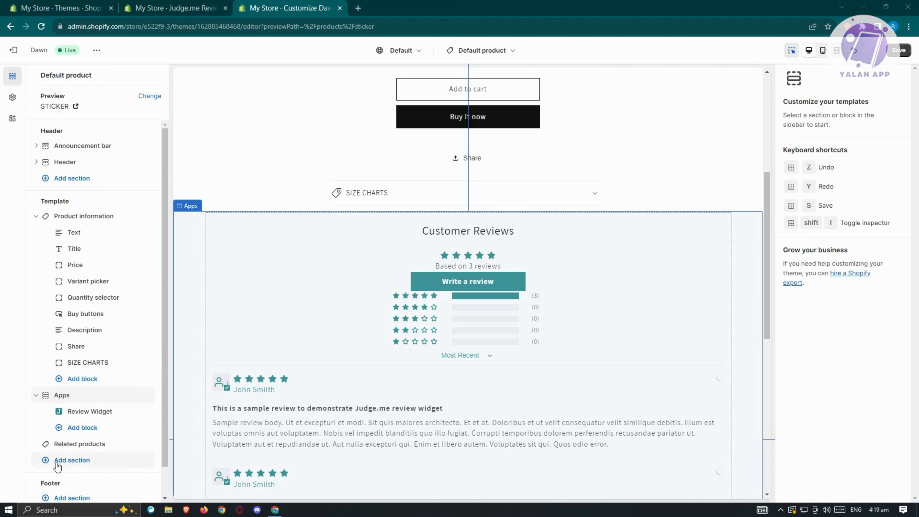
- Add a Review Widget (Judge.me Reviews) section to the product template and save it
click(46, 463)
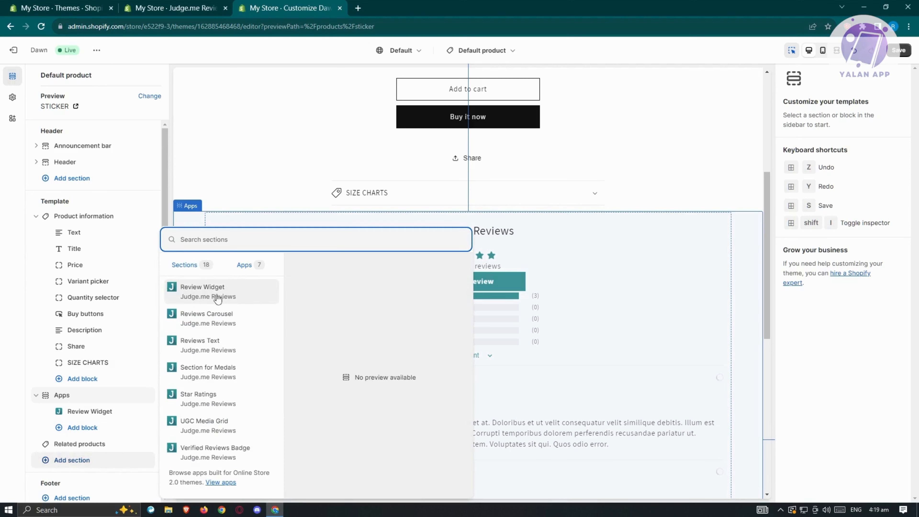
click(48, 397)
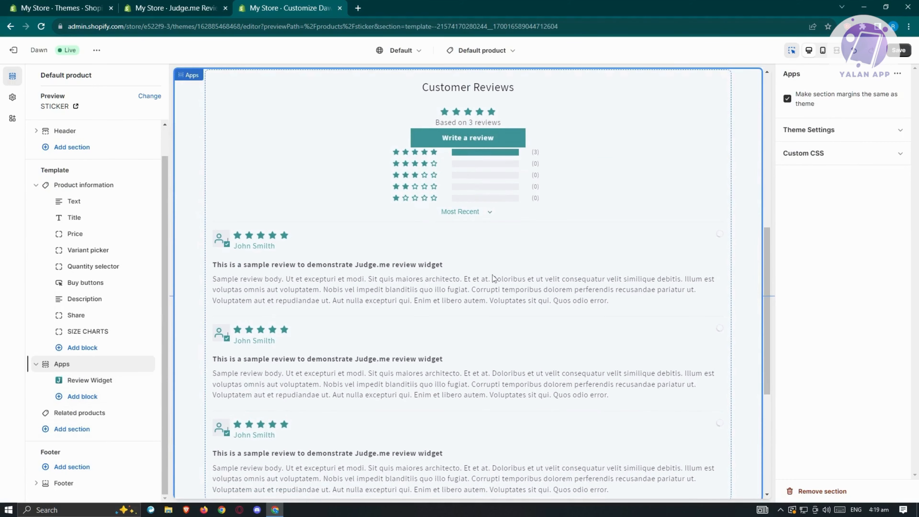
scroll(502, 285, up, 4)
scroll(568, 351, down, 1)
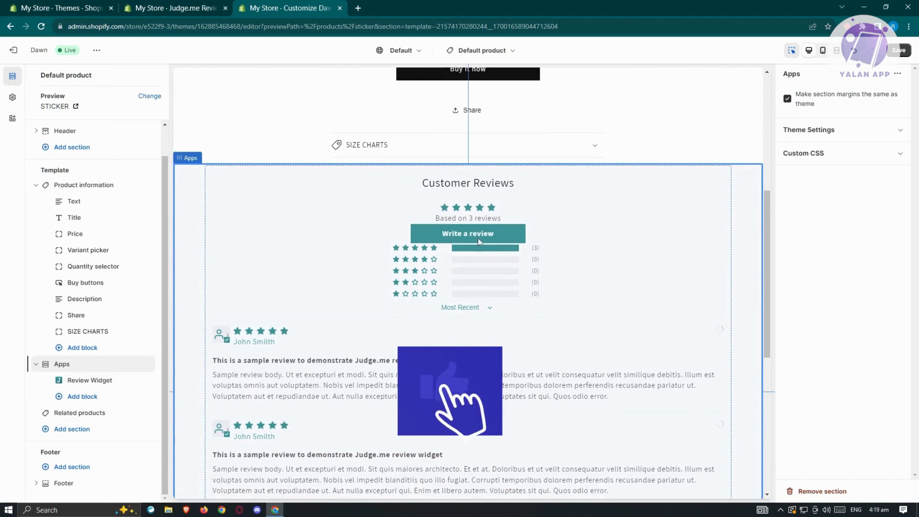
scroll(618, 256, down, 5)
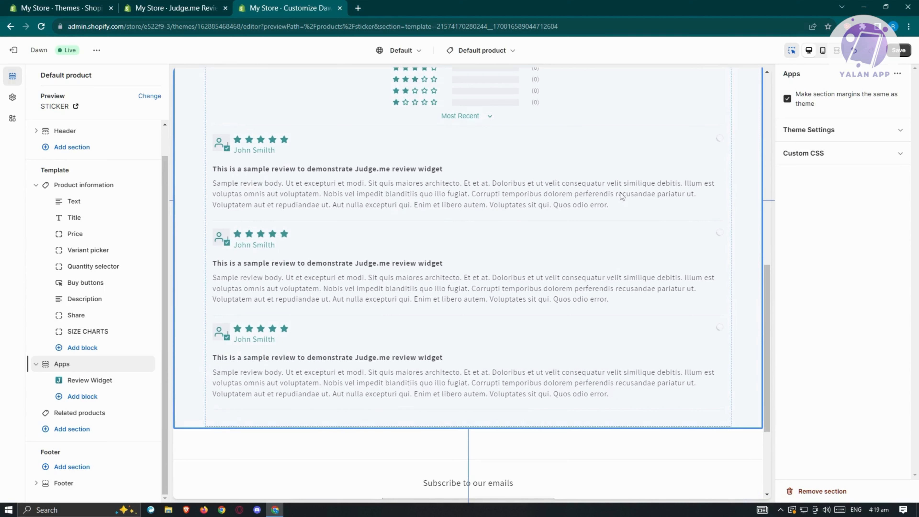
click(899, 50)
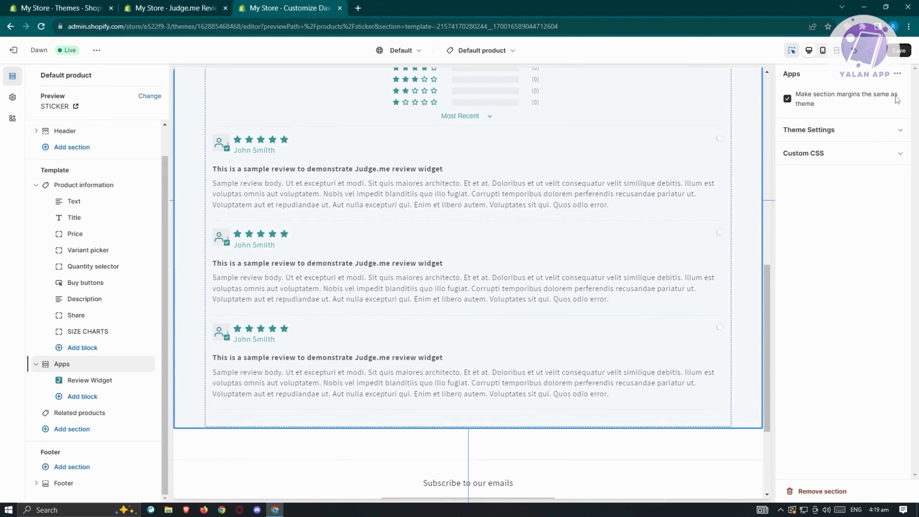
- Advance Judge.me onboarding to Step 3 and install the Star Ratings preview badge
click(178, 7)
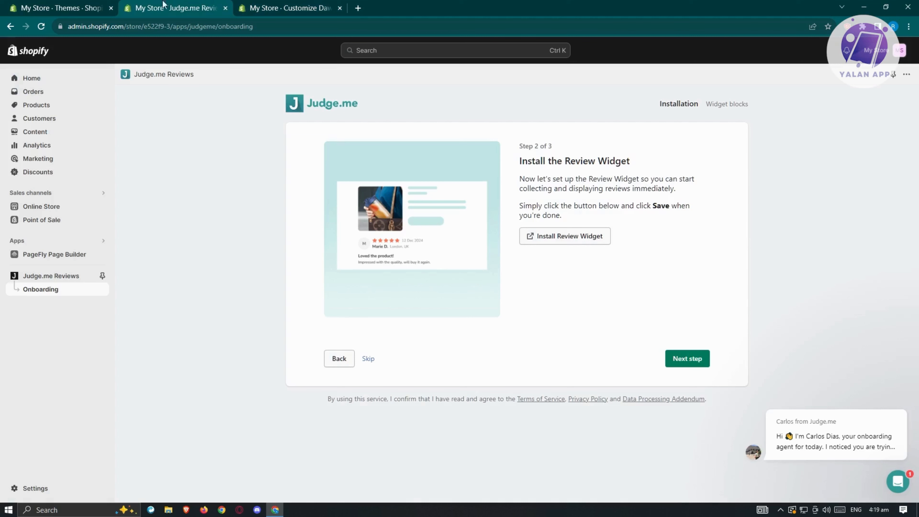
click(691, 359)
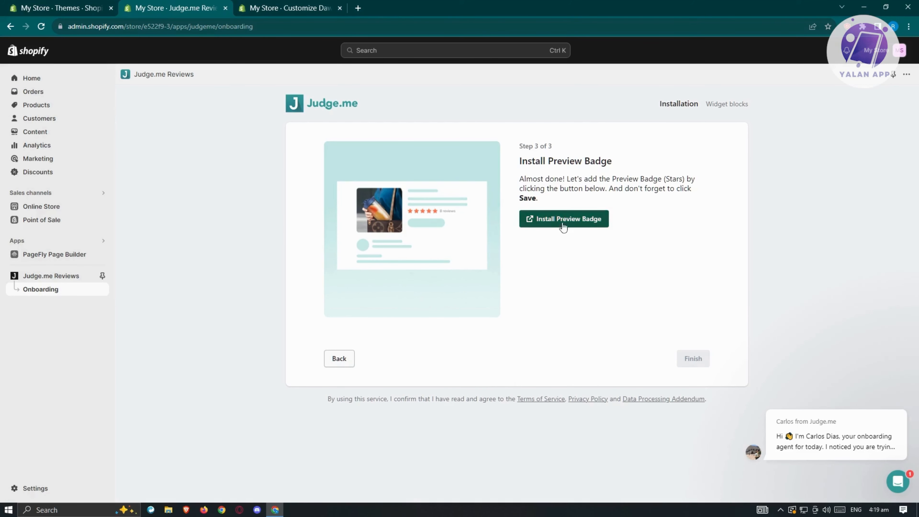
click(575, 228)
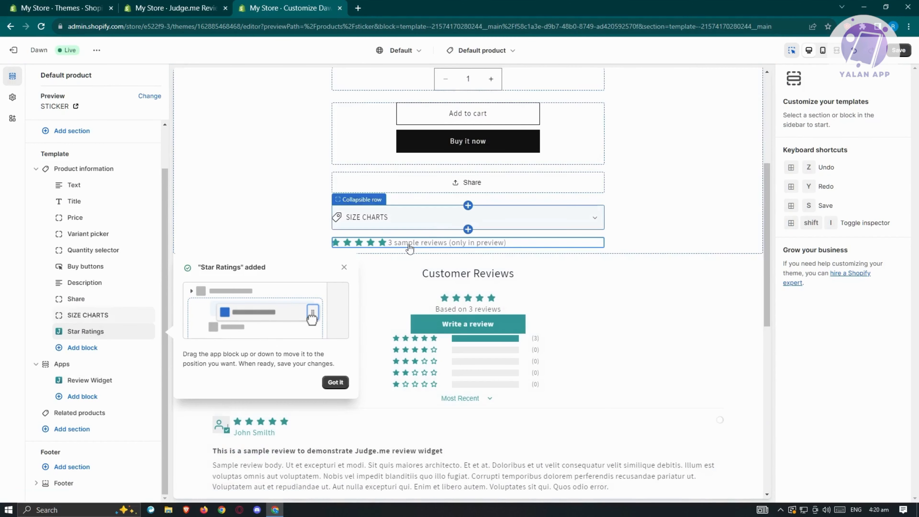
- Move the Star Ratings block just below Price, save the theme, and return to Judge.me
scroll(406, 251, up, 2)
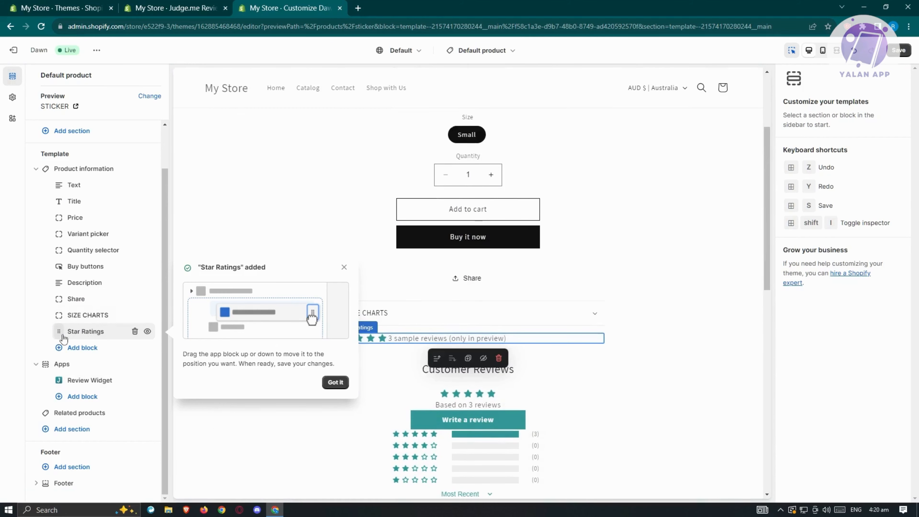
drag(61, 337, 79, 240)
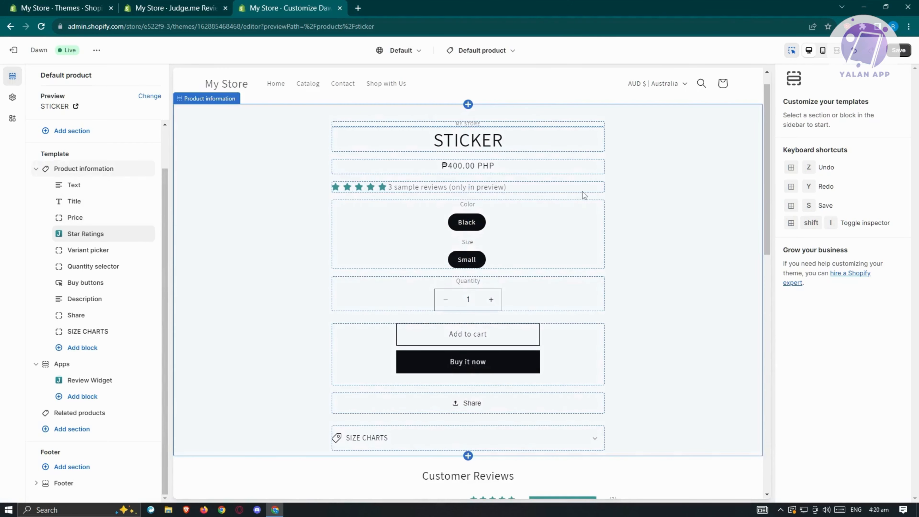
click(898, 50)
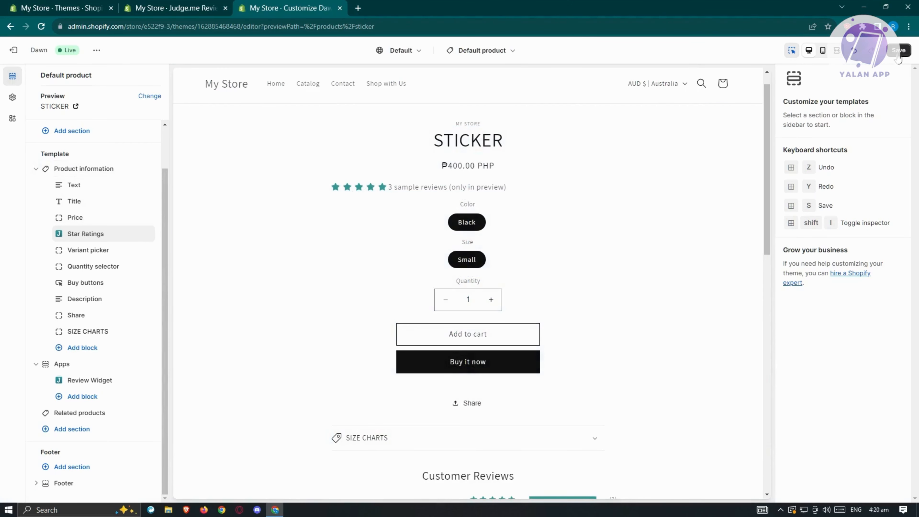
click(198, 4)
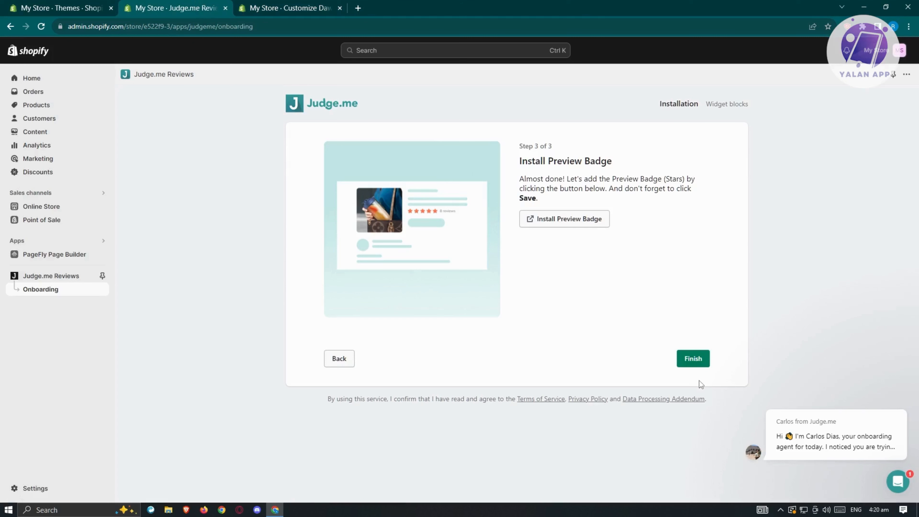
- Finish Judge.me setup, view the live My Store storefront, and close the Customize Dawn tab
click(698, 358)
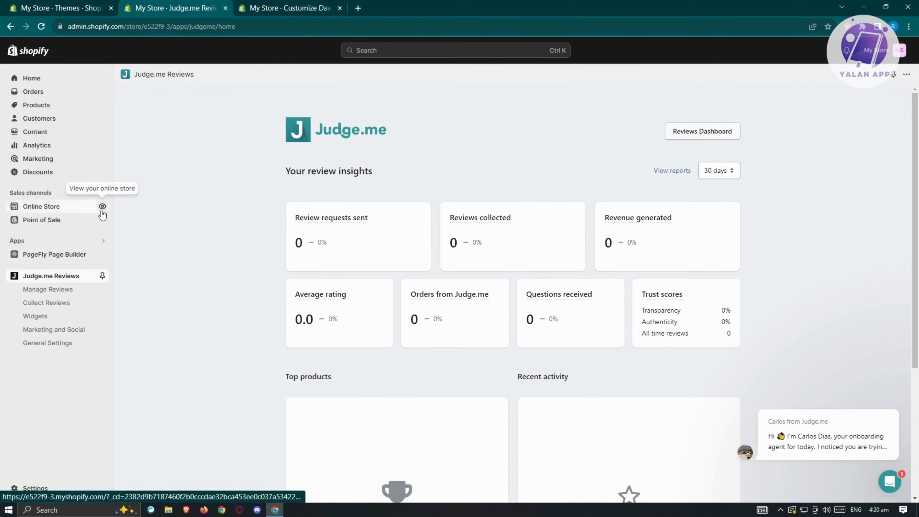
click(102, 206)
click(454, 8)
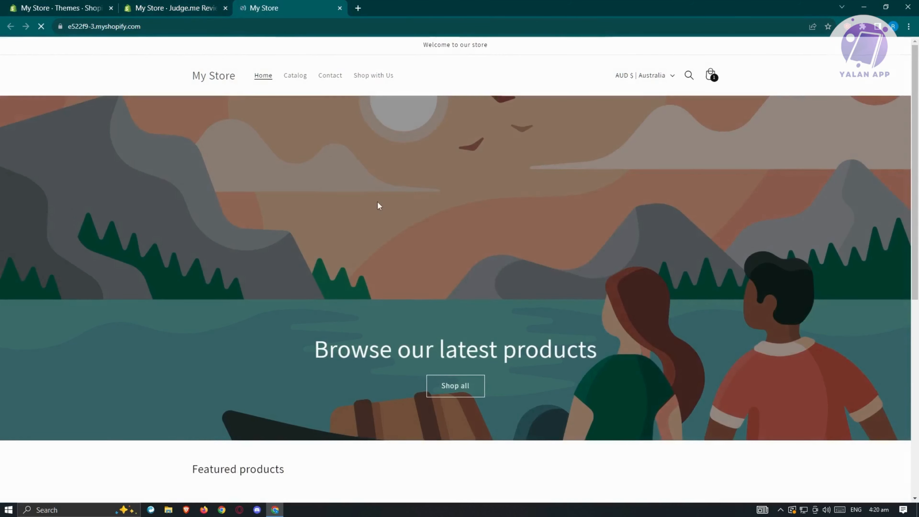
- Open the shirt from Featured products and scroll to its empty Customer Reviews block
scroll(377, 217, down, 8)
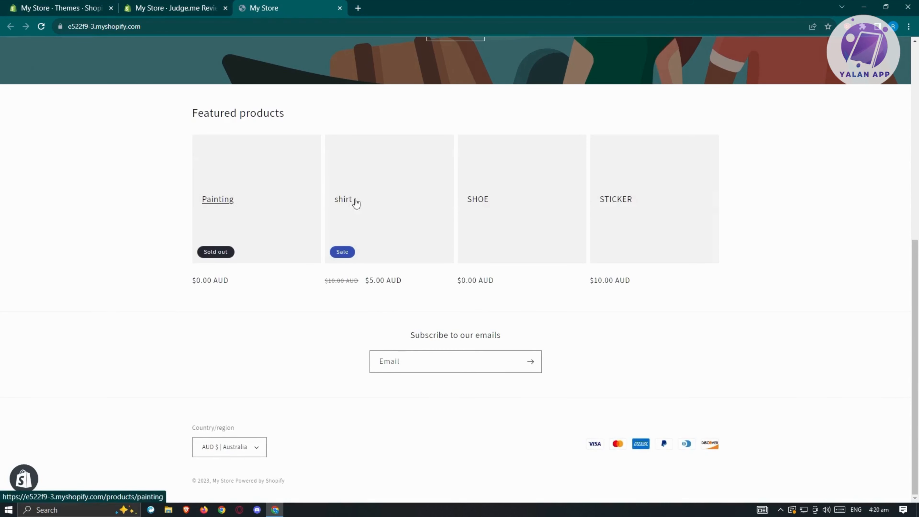
click(346, 201)
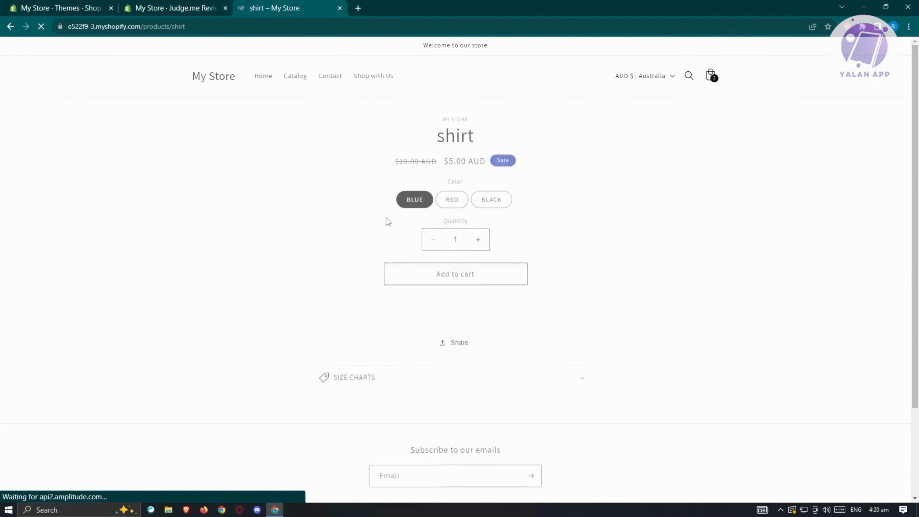
scroll(568, 216, down, 4)
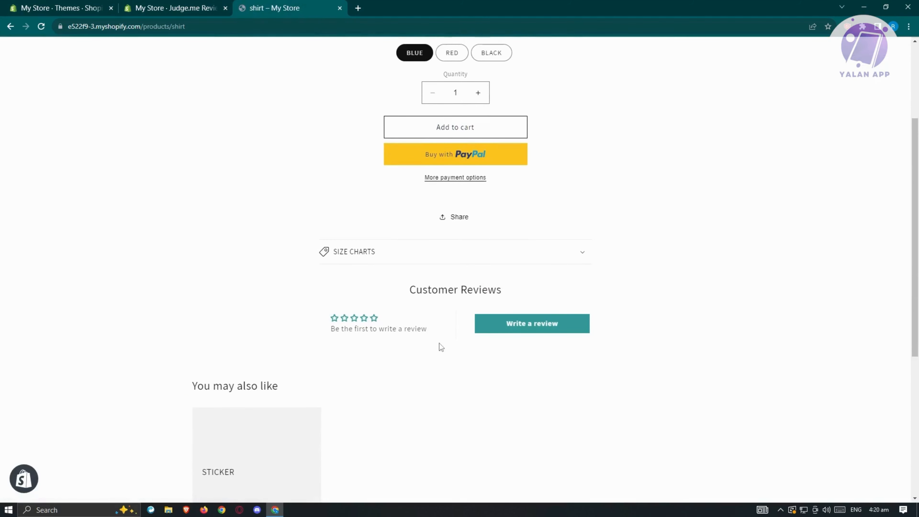
- Start a shirt review titled 'good' with a short review comment
click(530, 327)
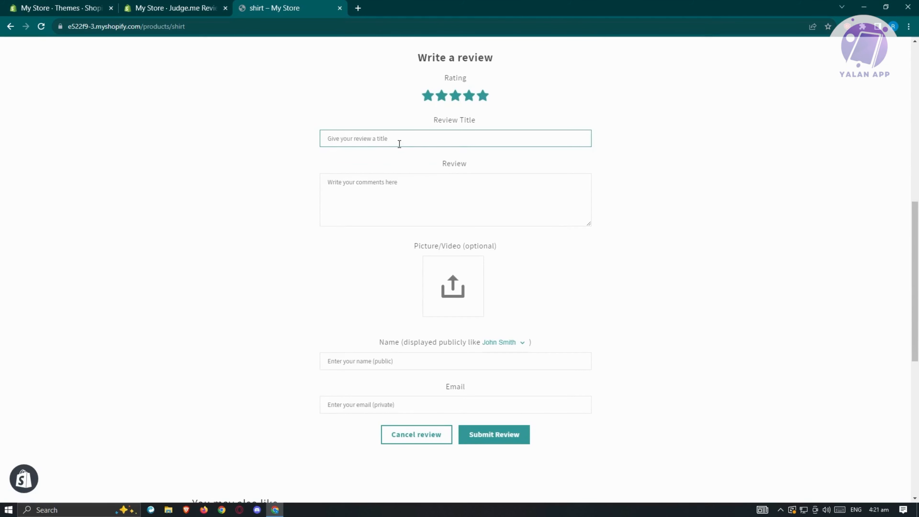
text(good)
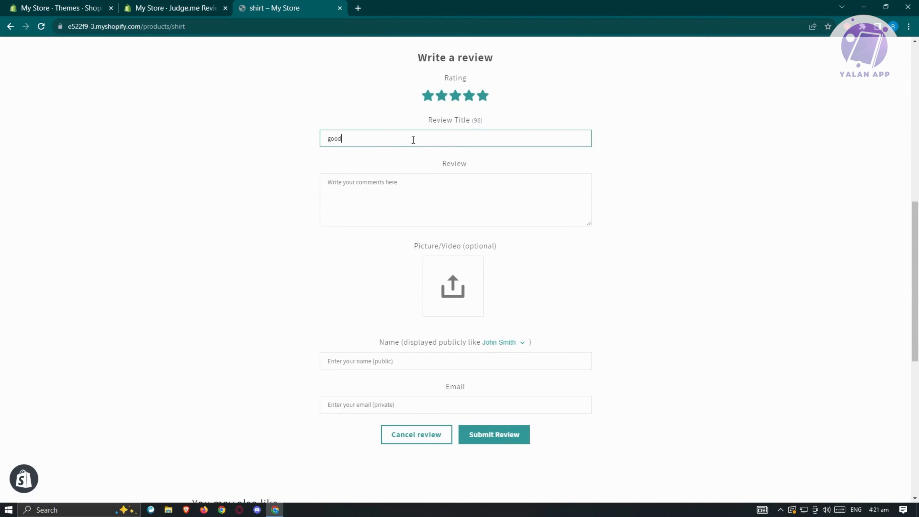
click(430, 184)
text(good)
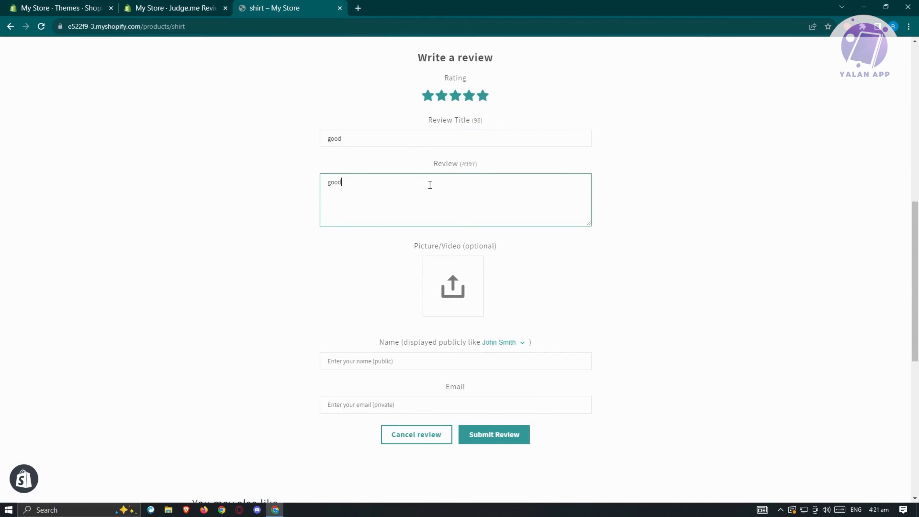
click(790, 236)
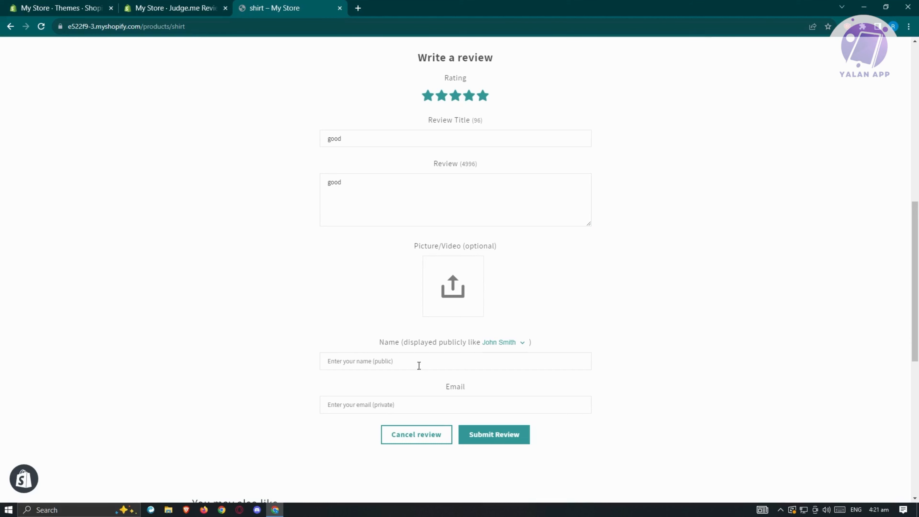
- Enter the reviewer's public name and e-mail address, then submit the review
click(405, 363)
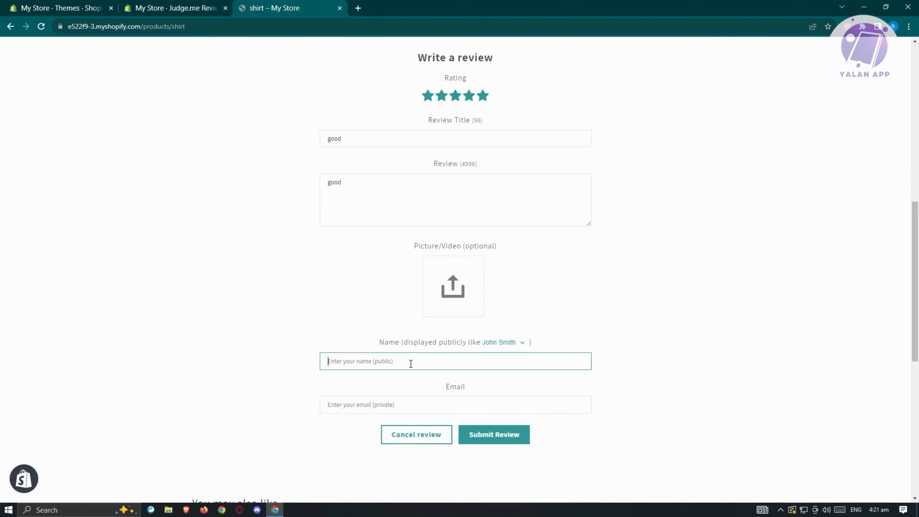
text(renz)
click(405, 404)
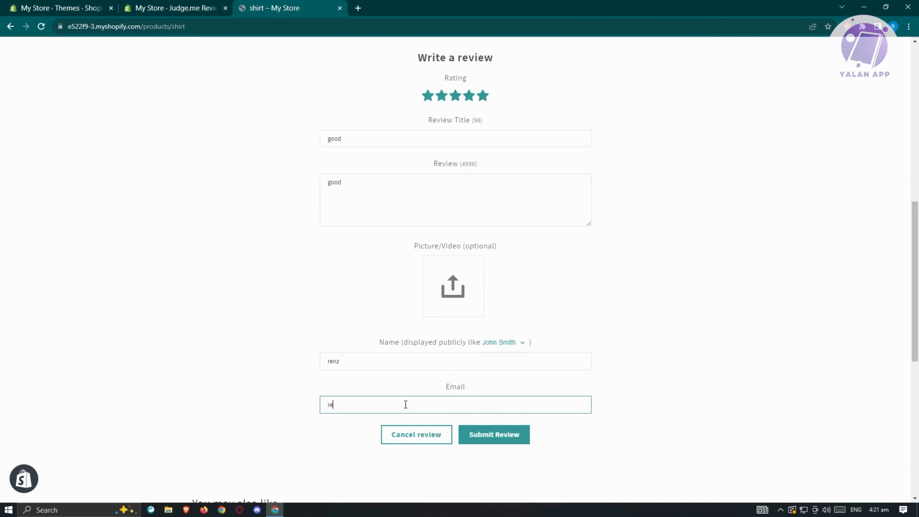
click(520, 438)
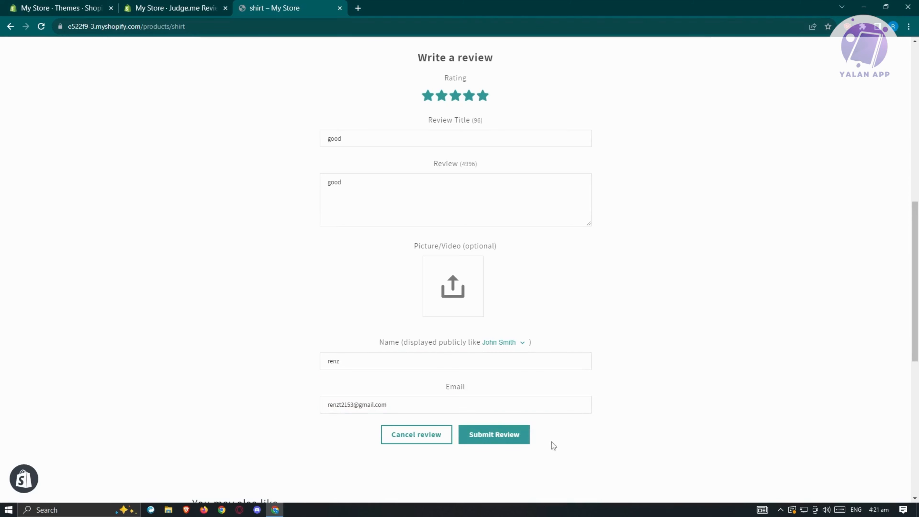
- Check the page after submitting, then return to the Judge.me admin tab
scroll(627, 355, up, 3)
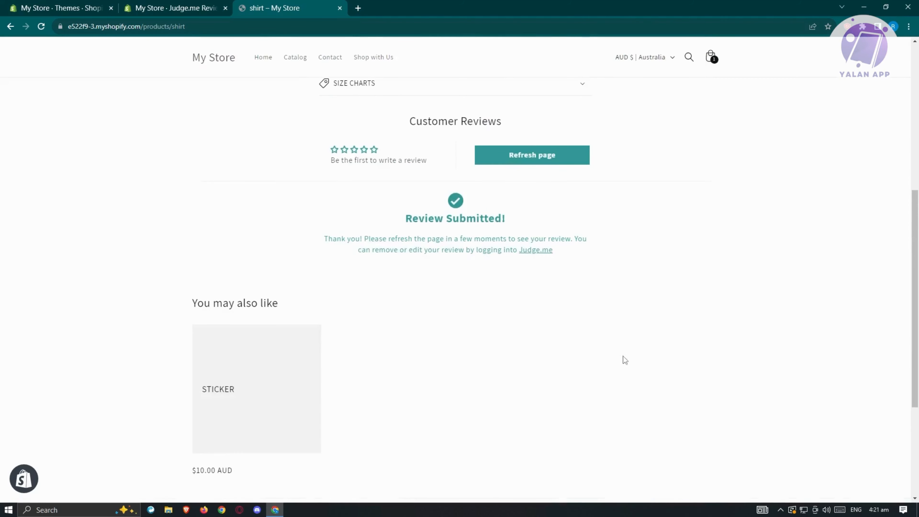
scroll(449, 328, up, 5)
scroll(468, 348, down, 1)
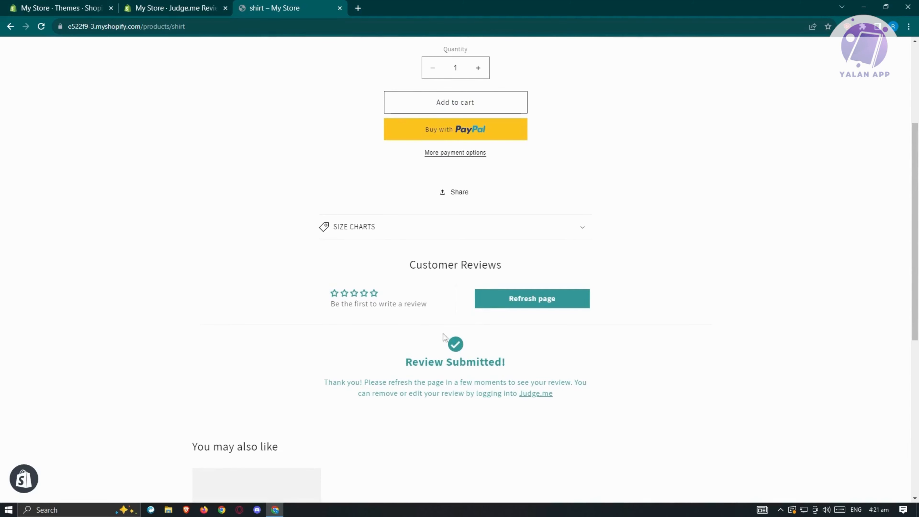
scroll(420, 308, up, 3)
click(197, 6)
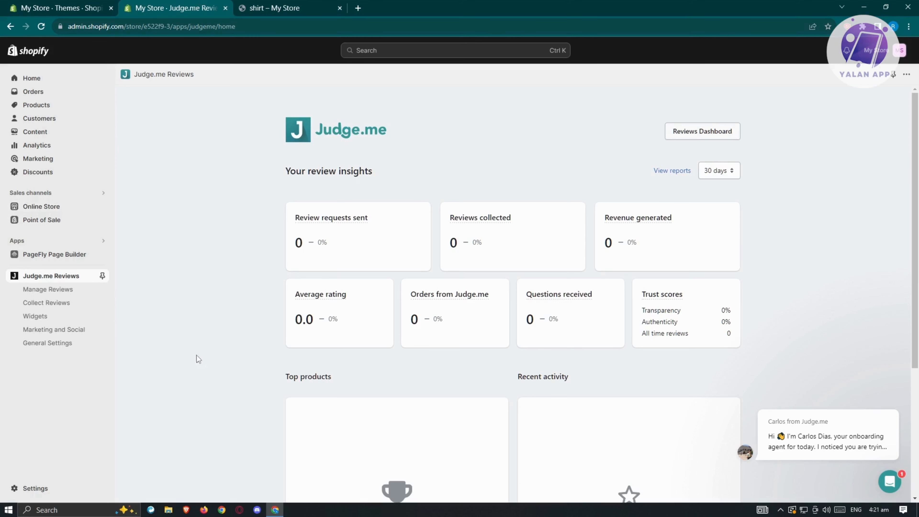
- In Manage Reviews, confirm the shirt's five-star review has Published status
click(54, 291)
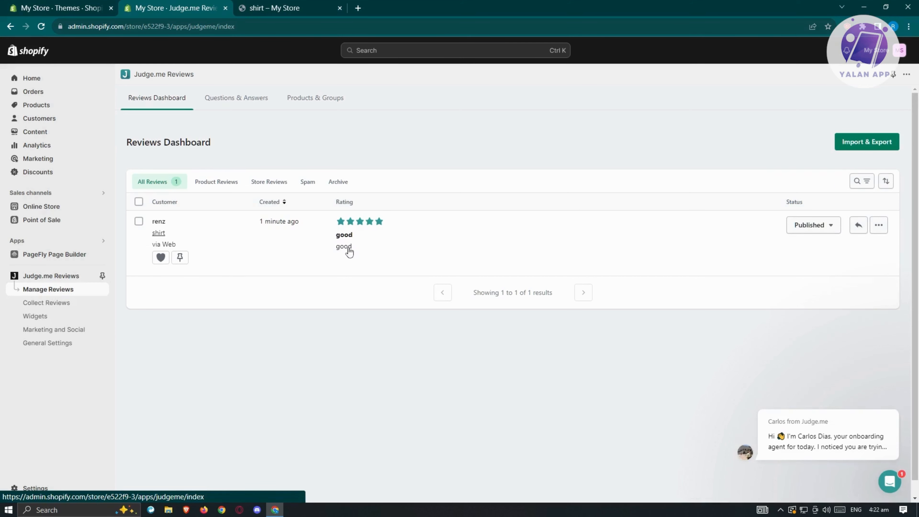
click(829, 227)
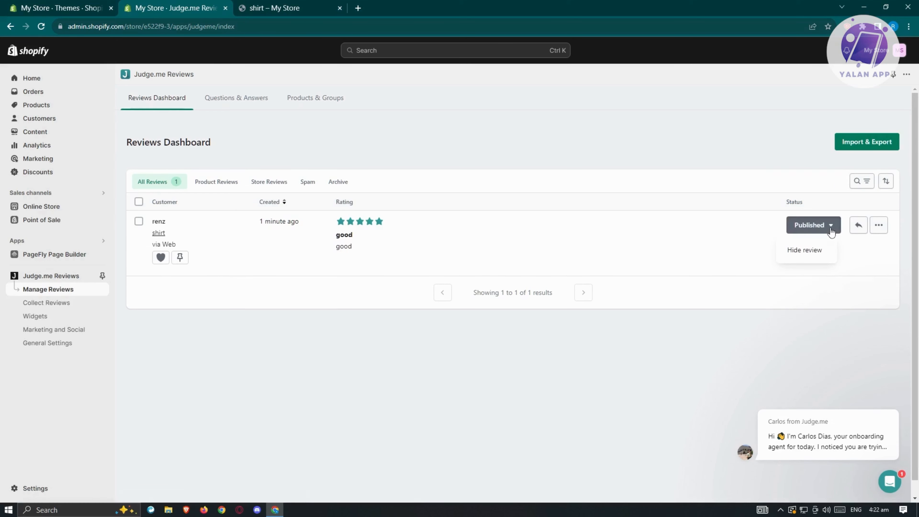
click(711, 233)
click(865, 234)
- Inspect the review's reply and more-actions menus, then go to the empty Questions & Answers page
click(861, 228)
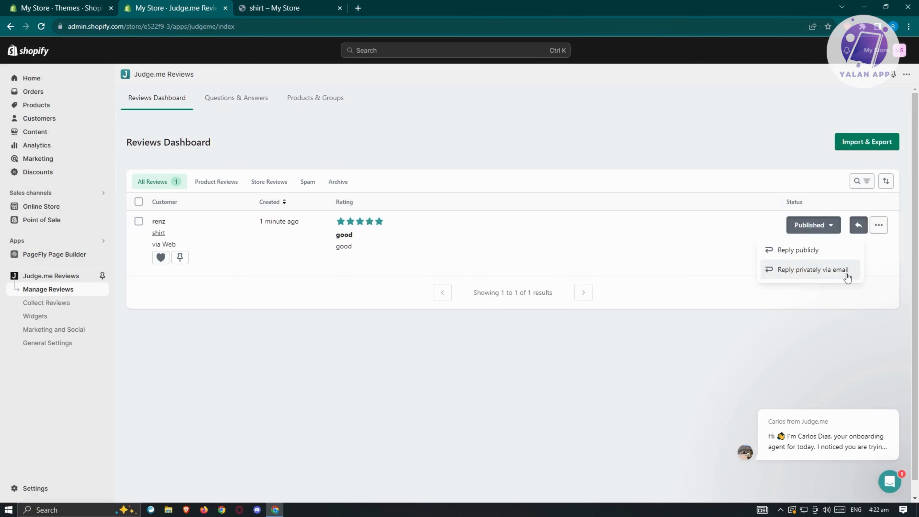
click(879, 224)
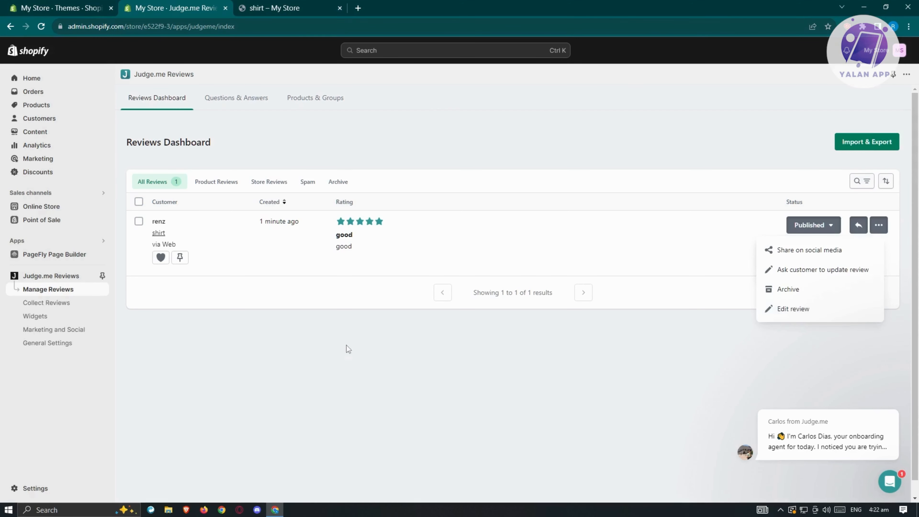
click(266, 343)
click(246, 101)
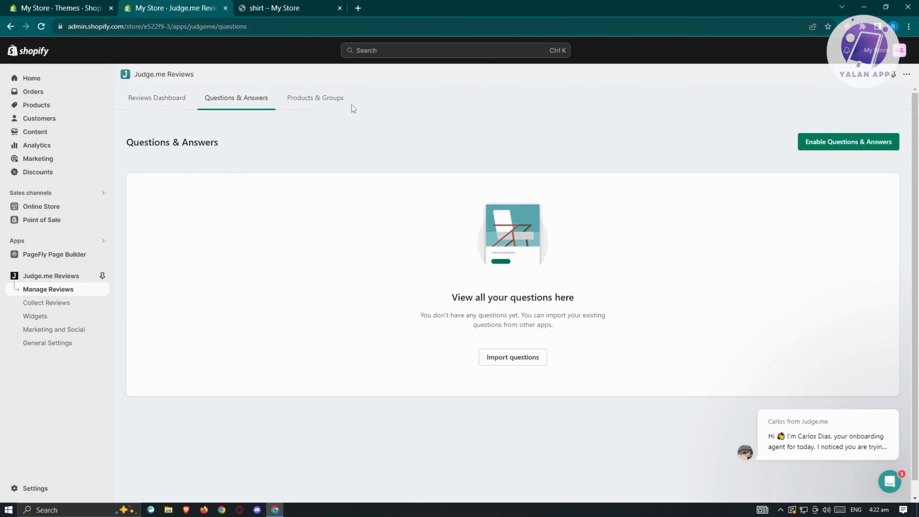
- Check product review counts and Painting's group choices, then view the empty Collect Reviews history
click(332, 107)
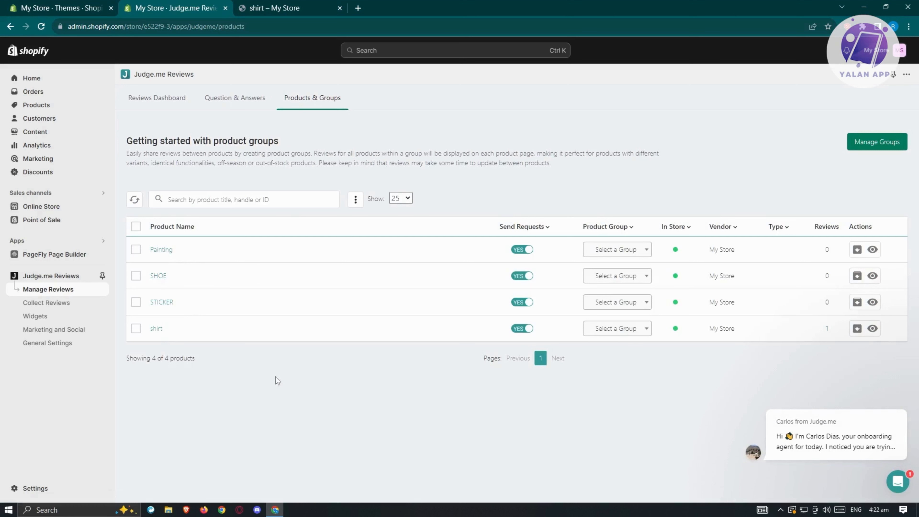
click(648, 254)
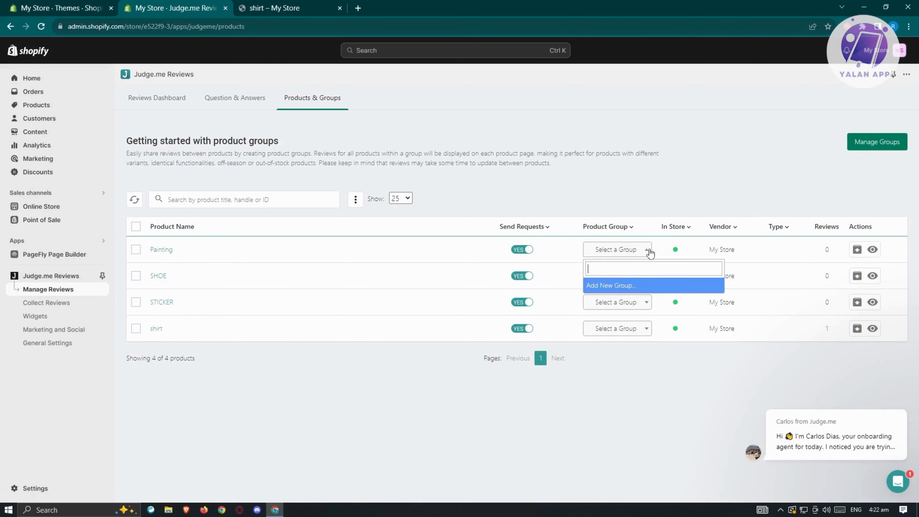
click(648, 253)
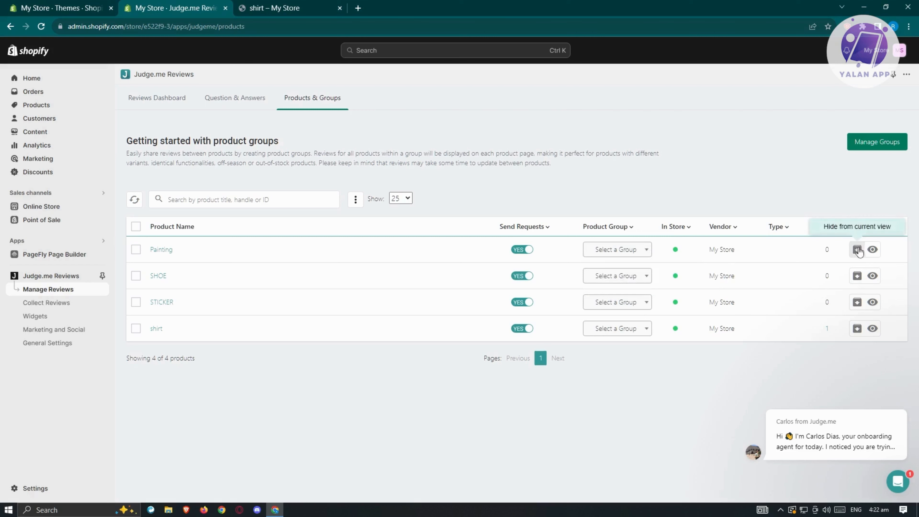
click(38, 306)
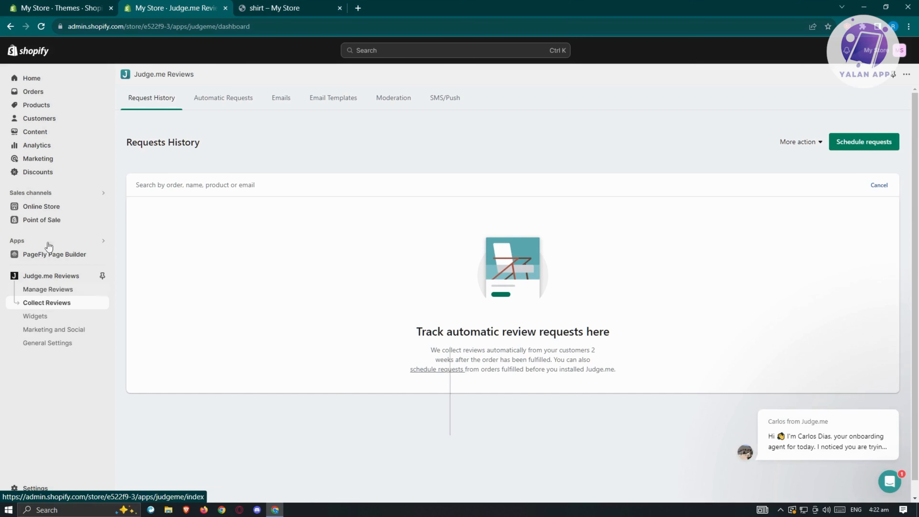
click(237, 105)
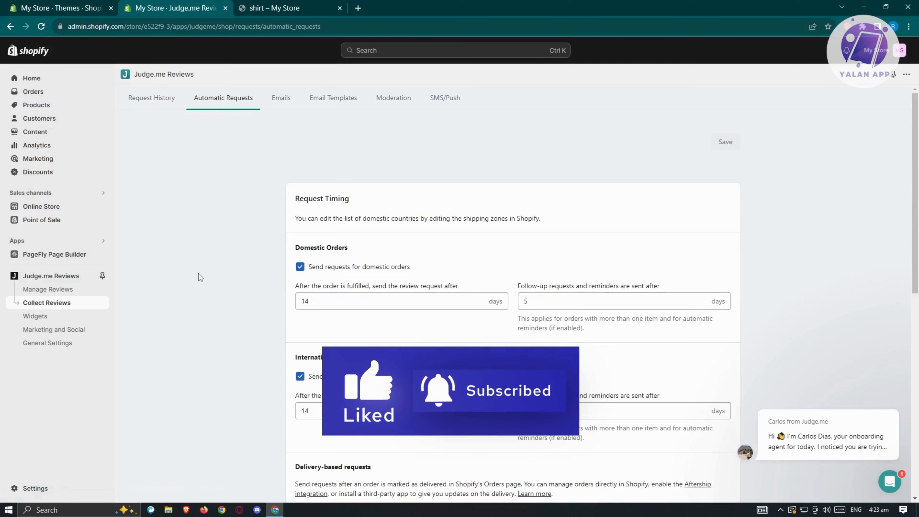
scroll(198, 273, down, 1)
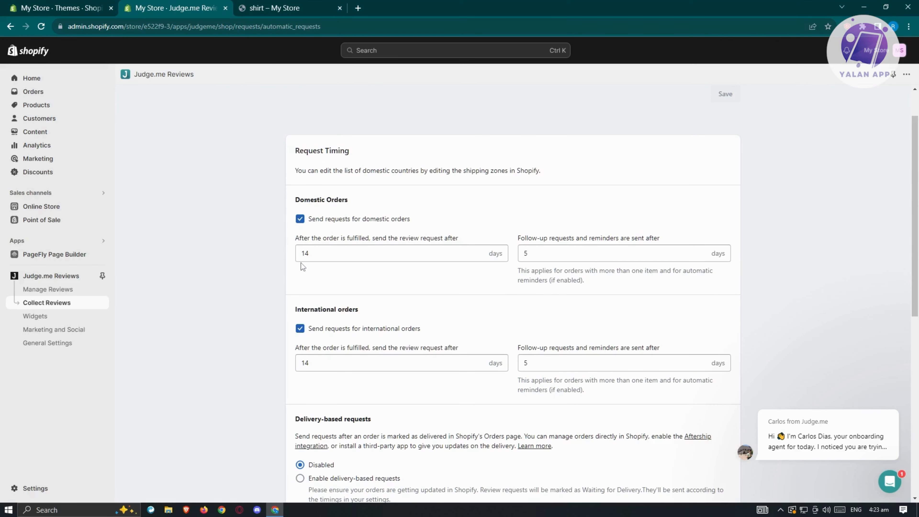
double_click(318, 255)
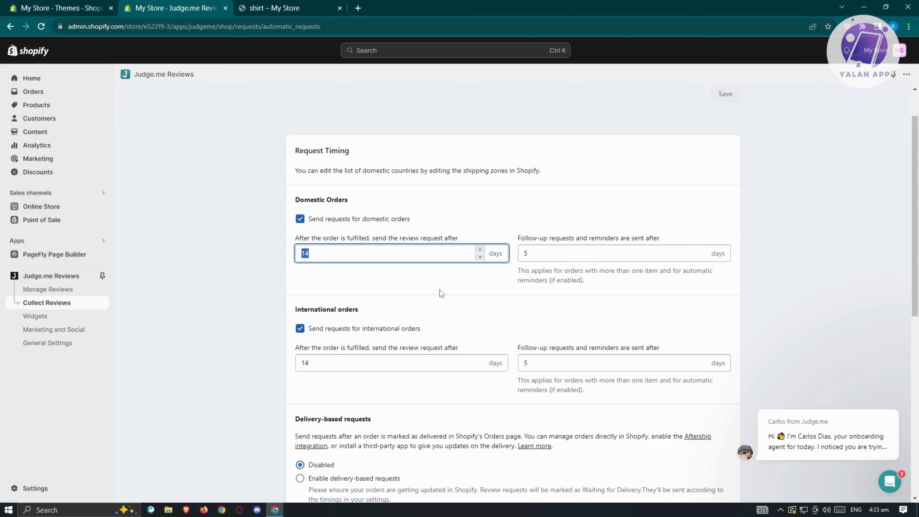
scroll(443, 293, down, 4)
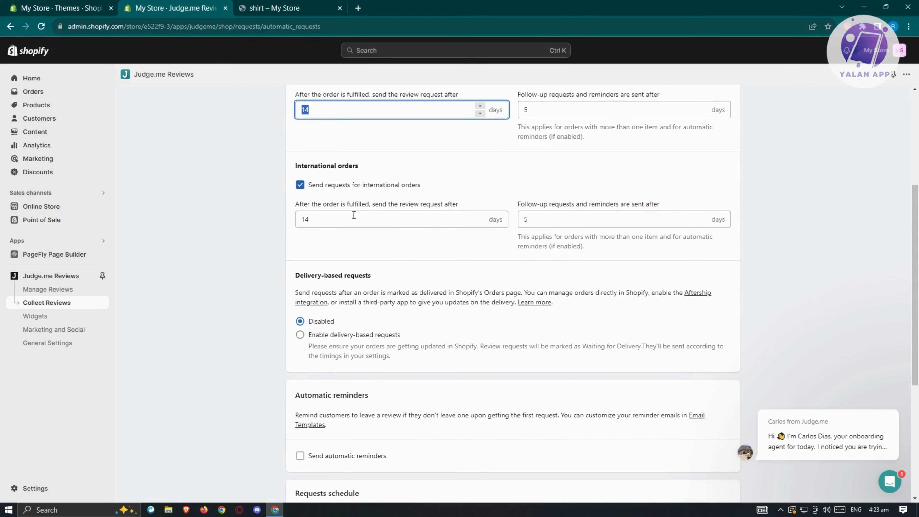
scroll(353, 214, down, 3)
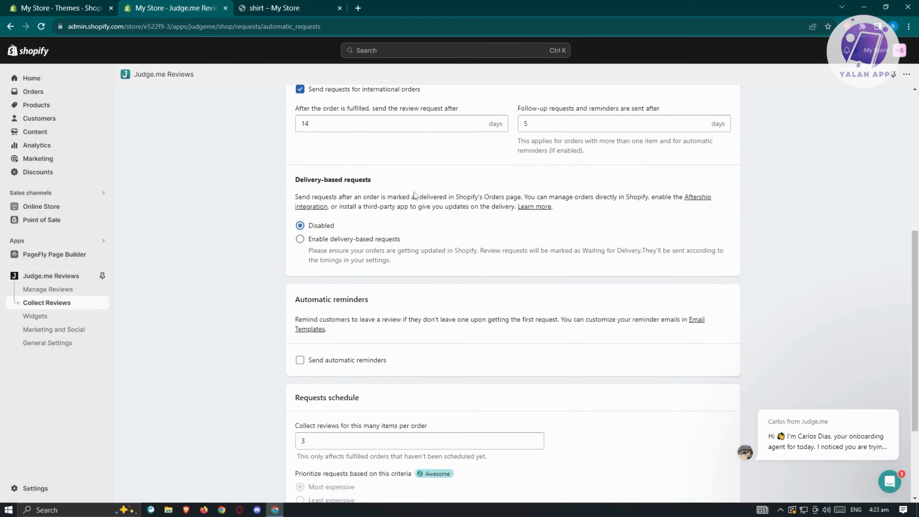
scroll(408, 243, down, 4)
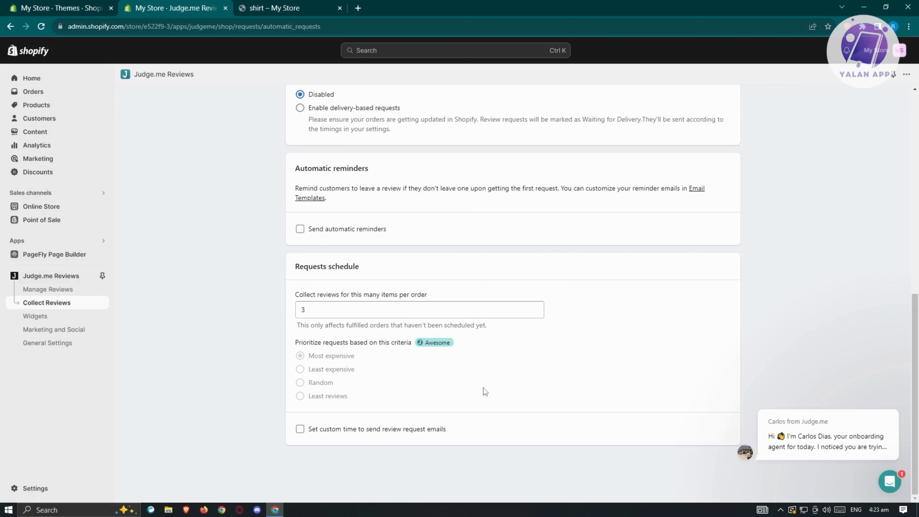
scroll(483, 388, up, 9)
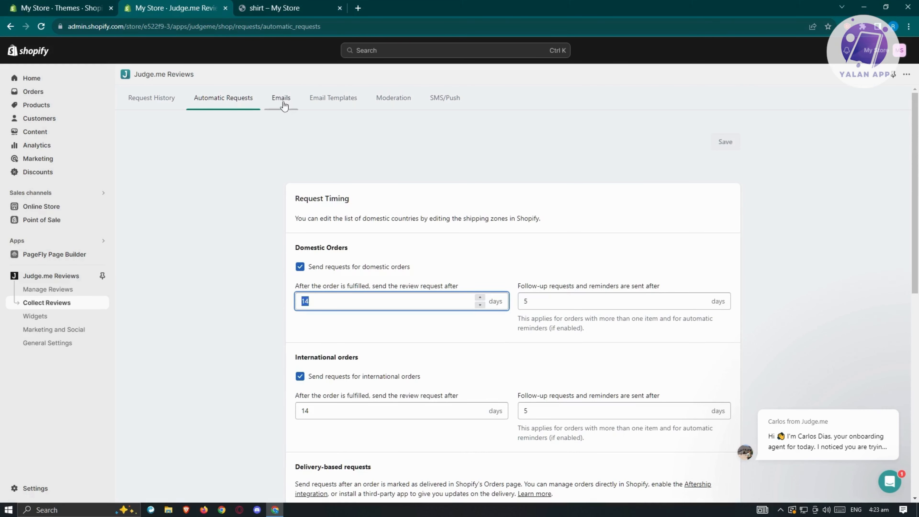
- Look through the Emails, Email Templates, Moderation and SMS/Push tabs, then view the Widgets overview
click(284, 103)
scroll(189, 281, down, 4)
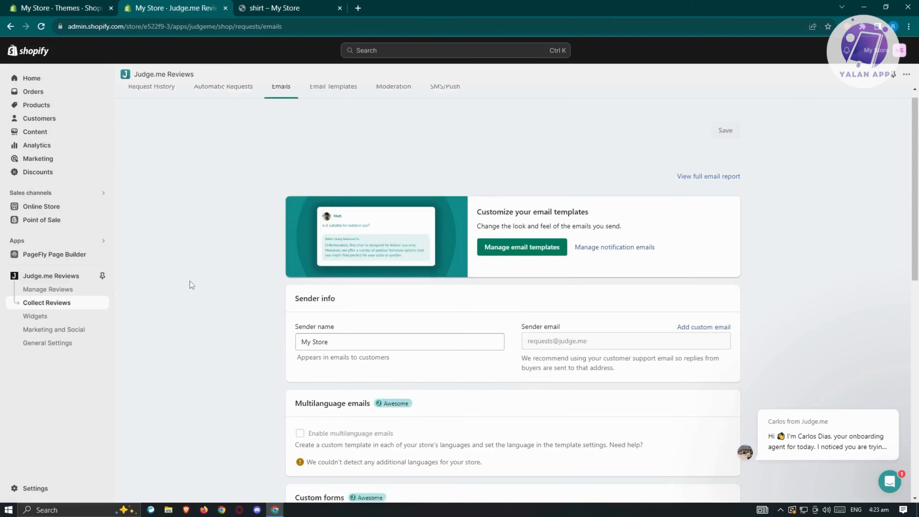
scroll(198, 280, up, 4)
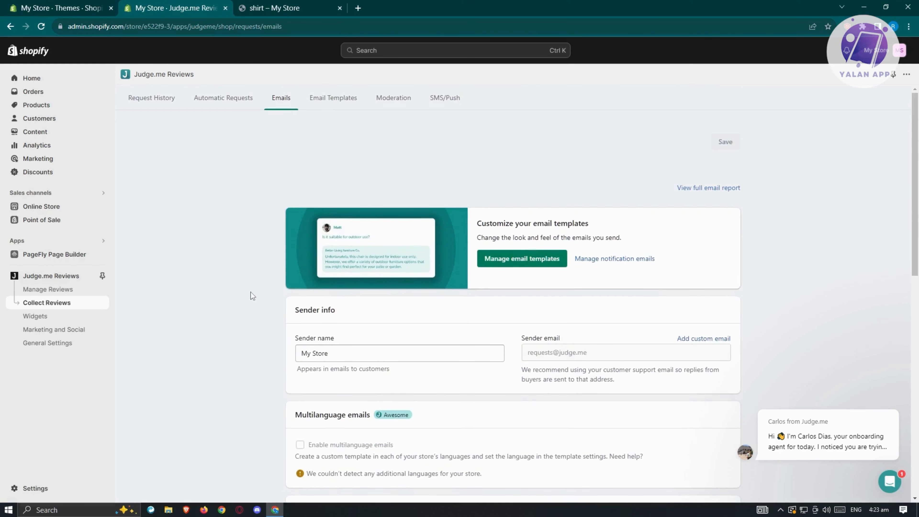
click(348, 97)
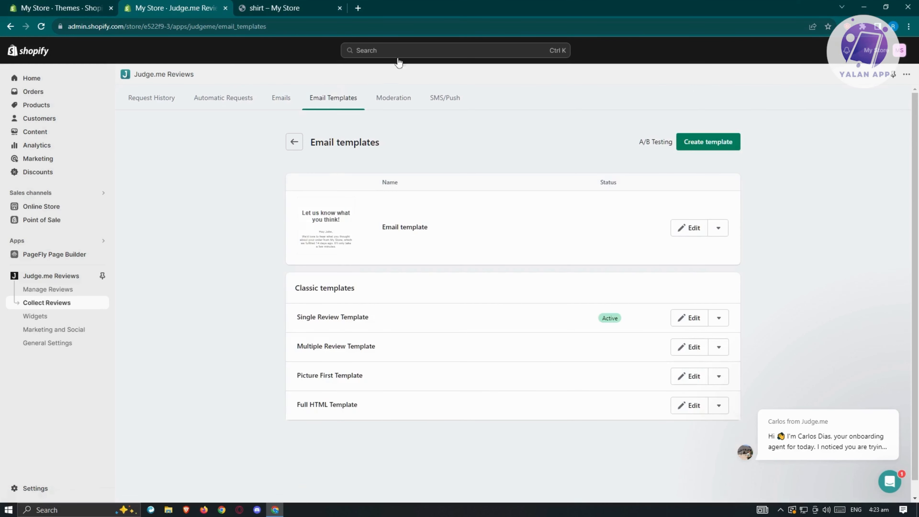
click(401, 103)
click(448, 108)
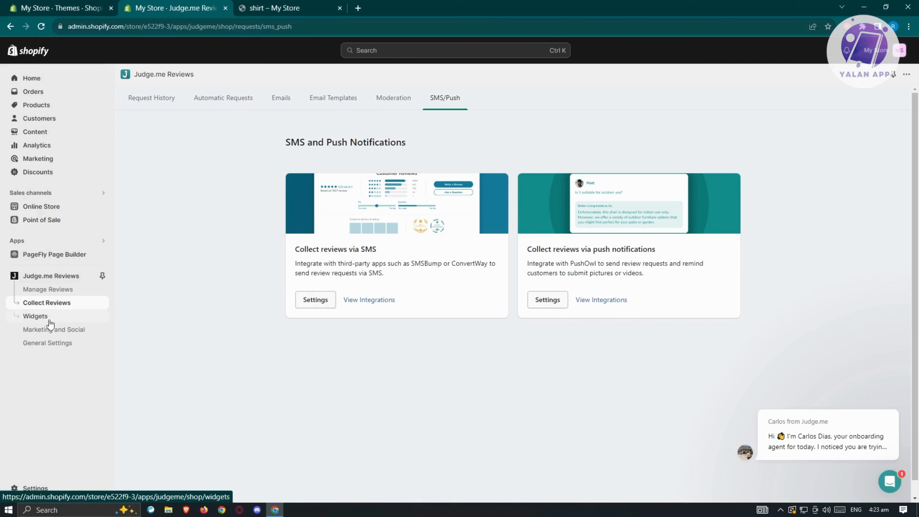
click(60, 320)
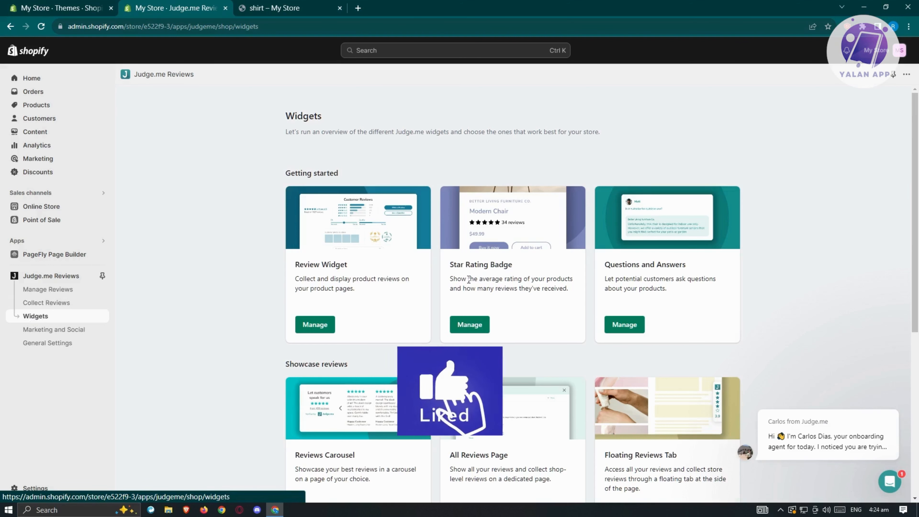
- View the General Settings Plan tab: current Free plan versus Awesome at $15/month
scroll(735, 256, down, 1)
scroll(735, 255, down, 3)
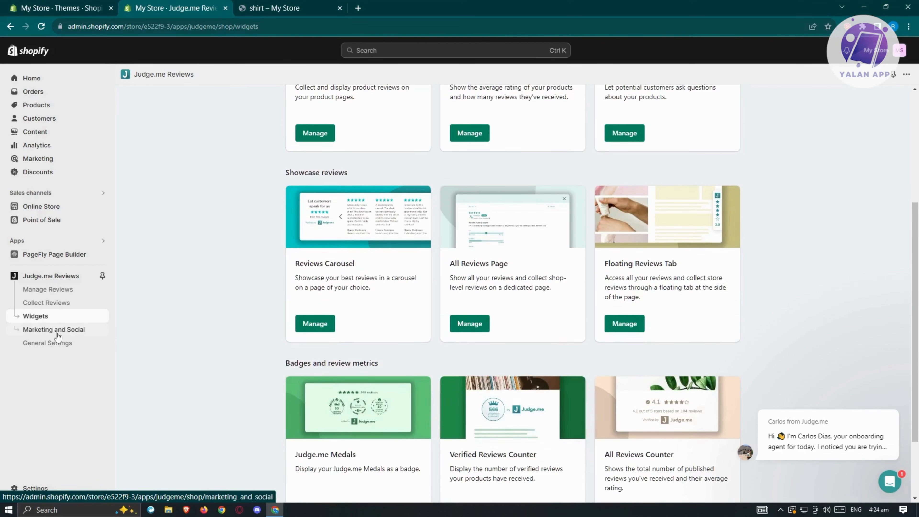
click(37, 336)
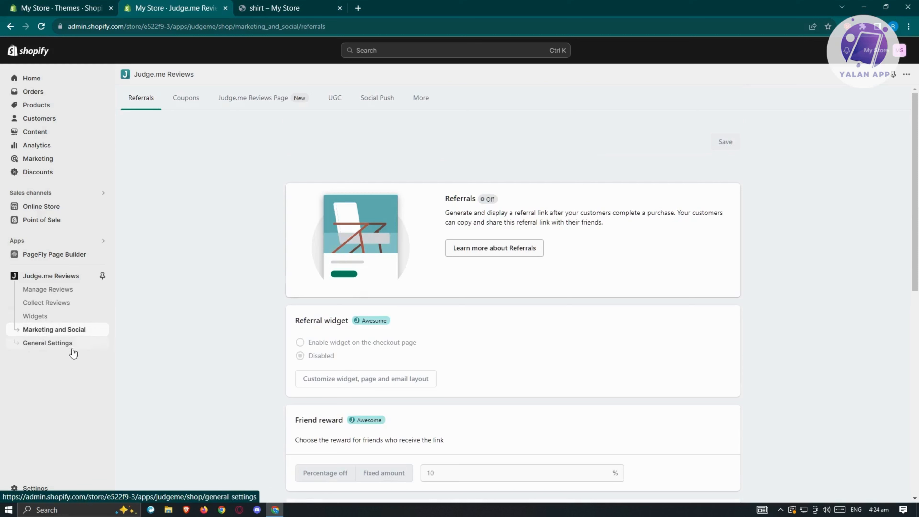
click(49, 343)
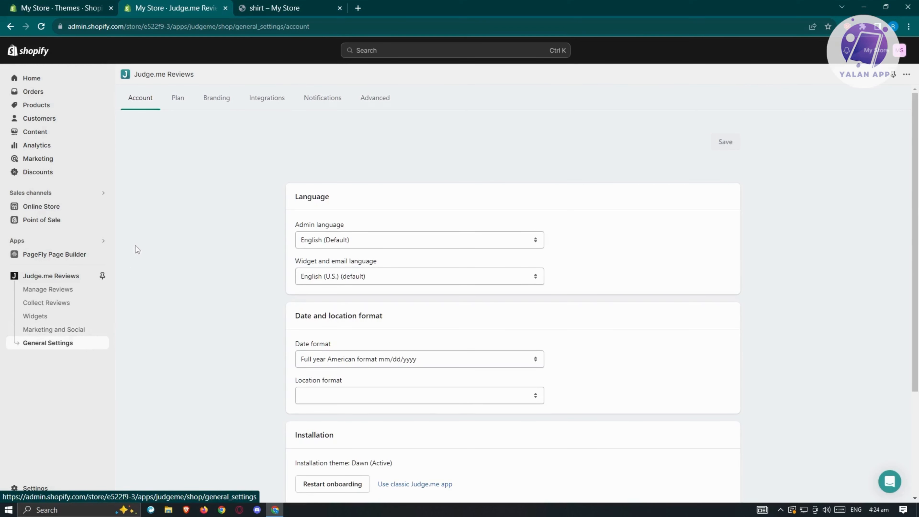
click(178, 101)
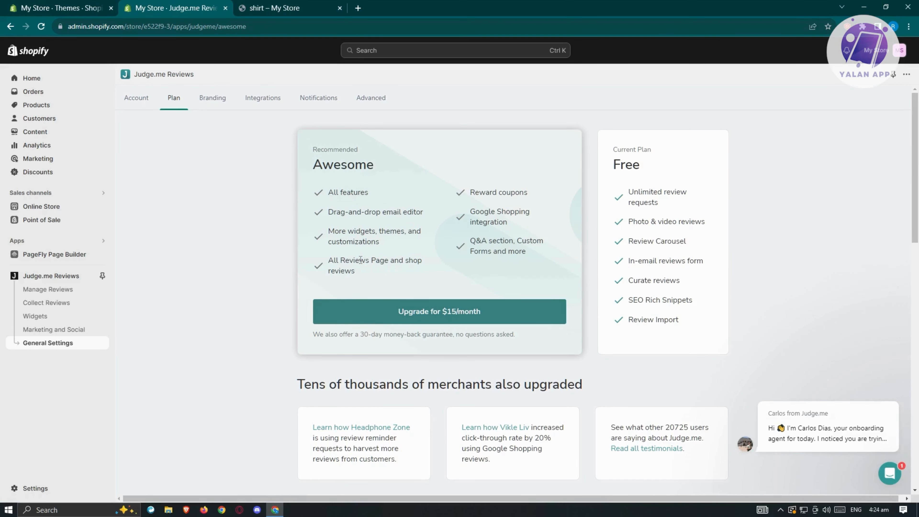
- Look through the Branding, Integrations, Notifications and Advanced settings tabs
click(212, 98)
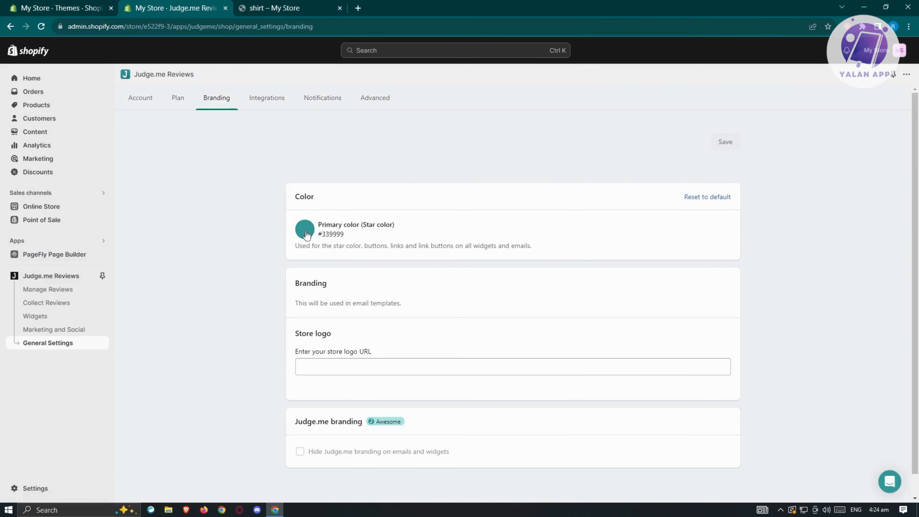
click(273, 102)
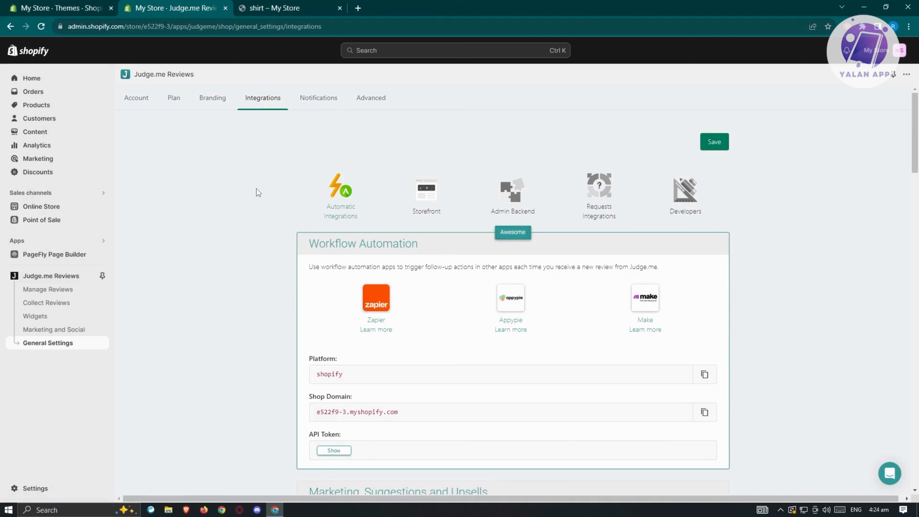
click(320, 103)
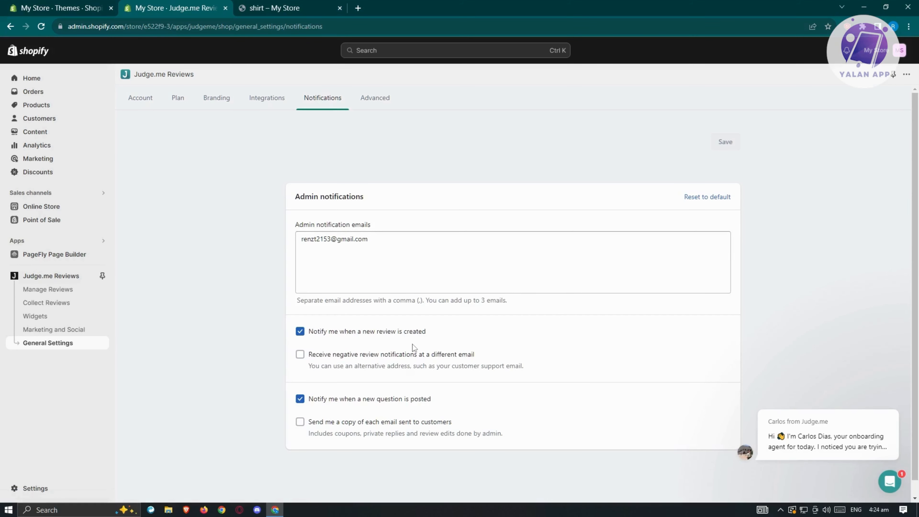
click(370, 106)
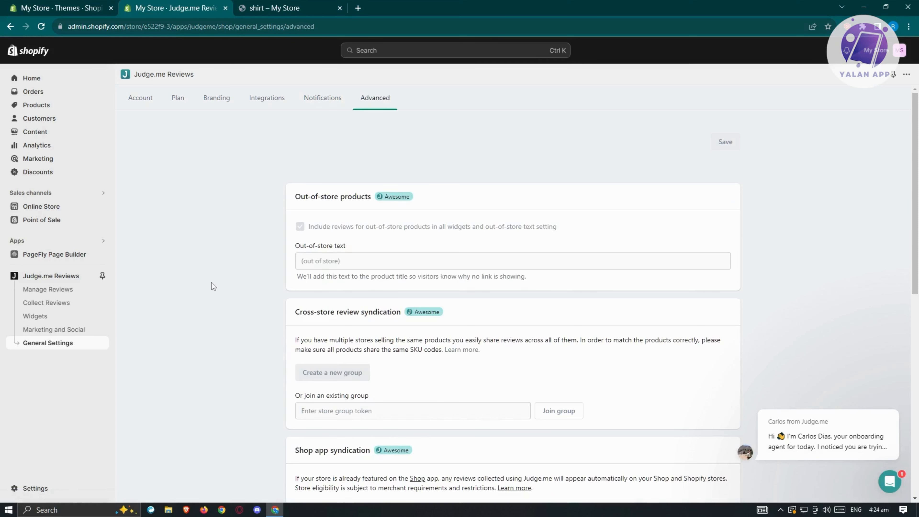
scroll(211, 283, down, 10)
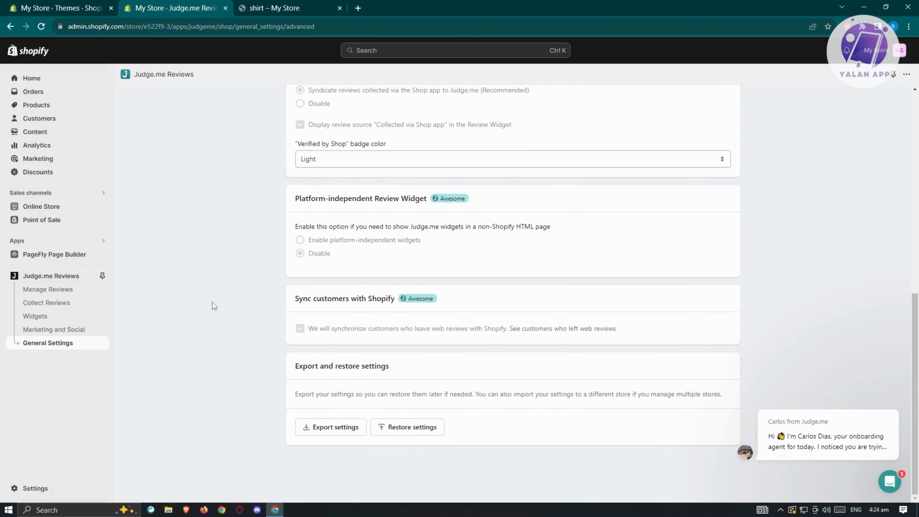
scroll(212, 301, up, 5)
- On the live shirt page, confirm the 'good' five-star review, averaging 5.00 from 1 review
click(285, 8)
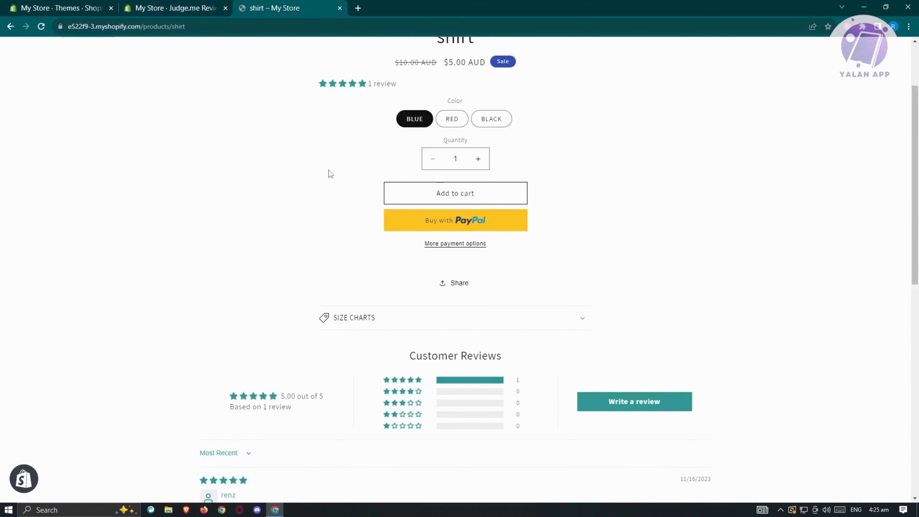
scroll(282, 257, down, 6)
scroll(304, 318, up, 3)
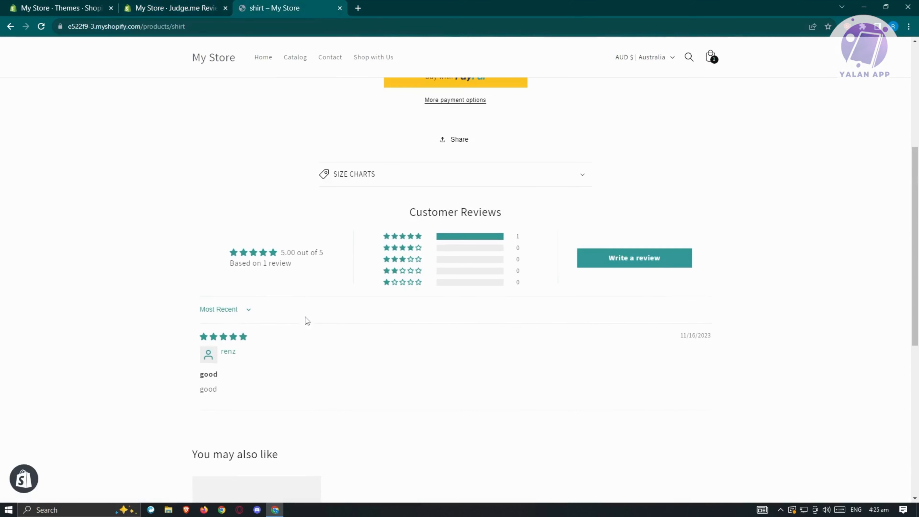
scroll(278, 347, down, 1)
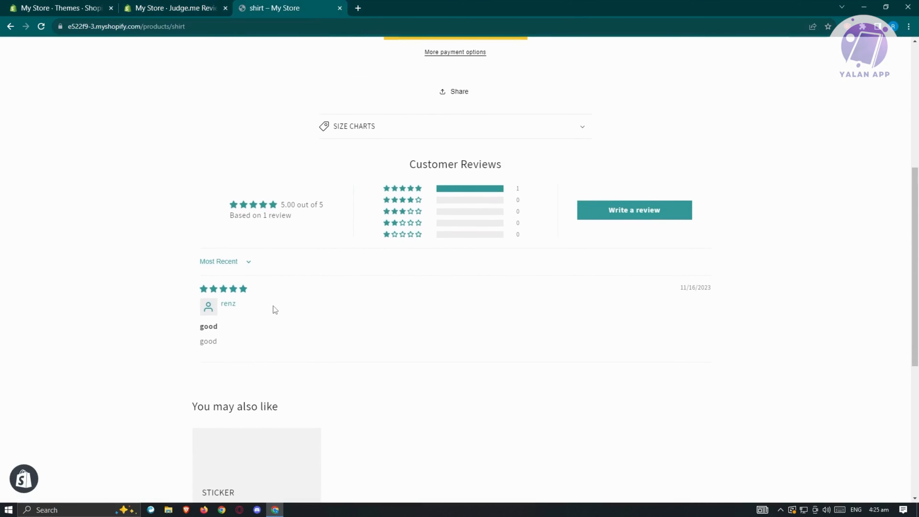